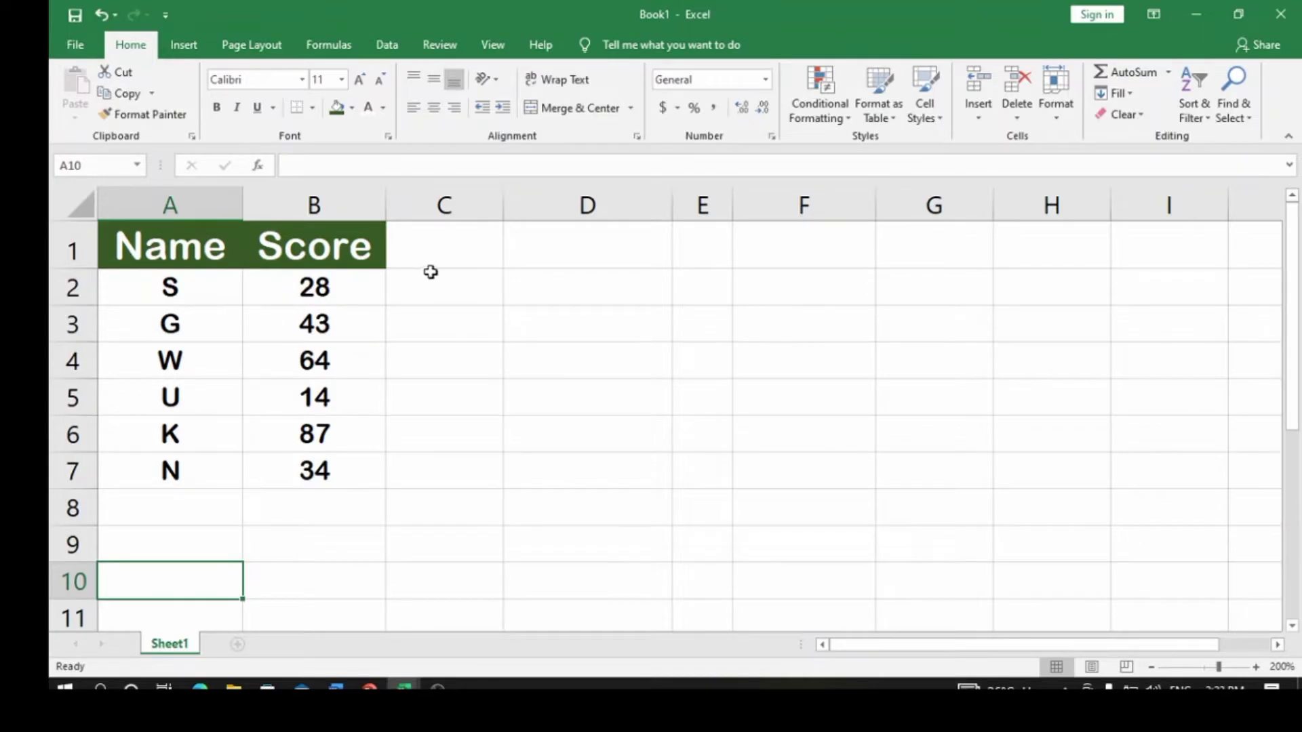
- Enter the heading "Position" in cell D1
left_click(525, 259)
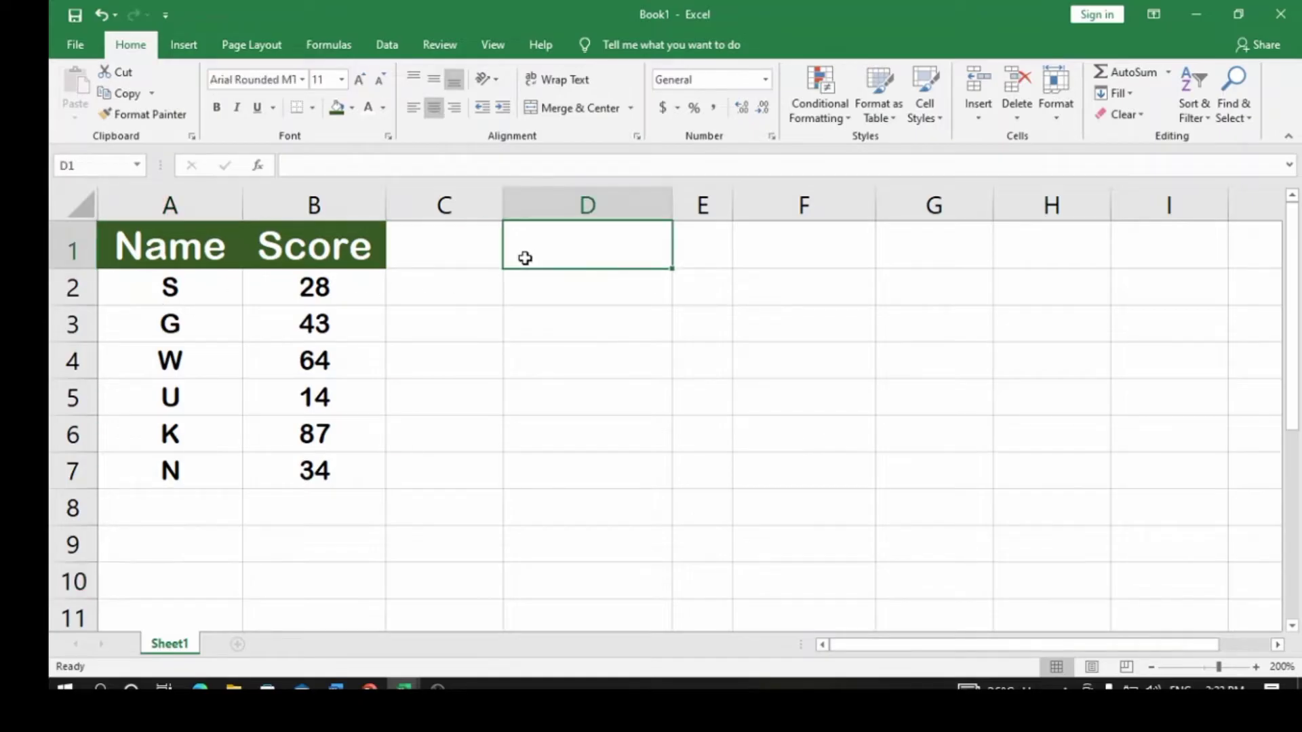
type("Po")
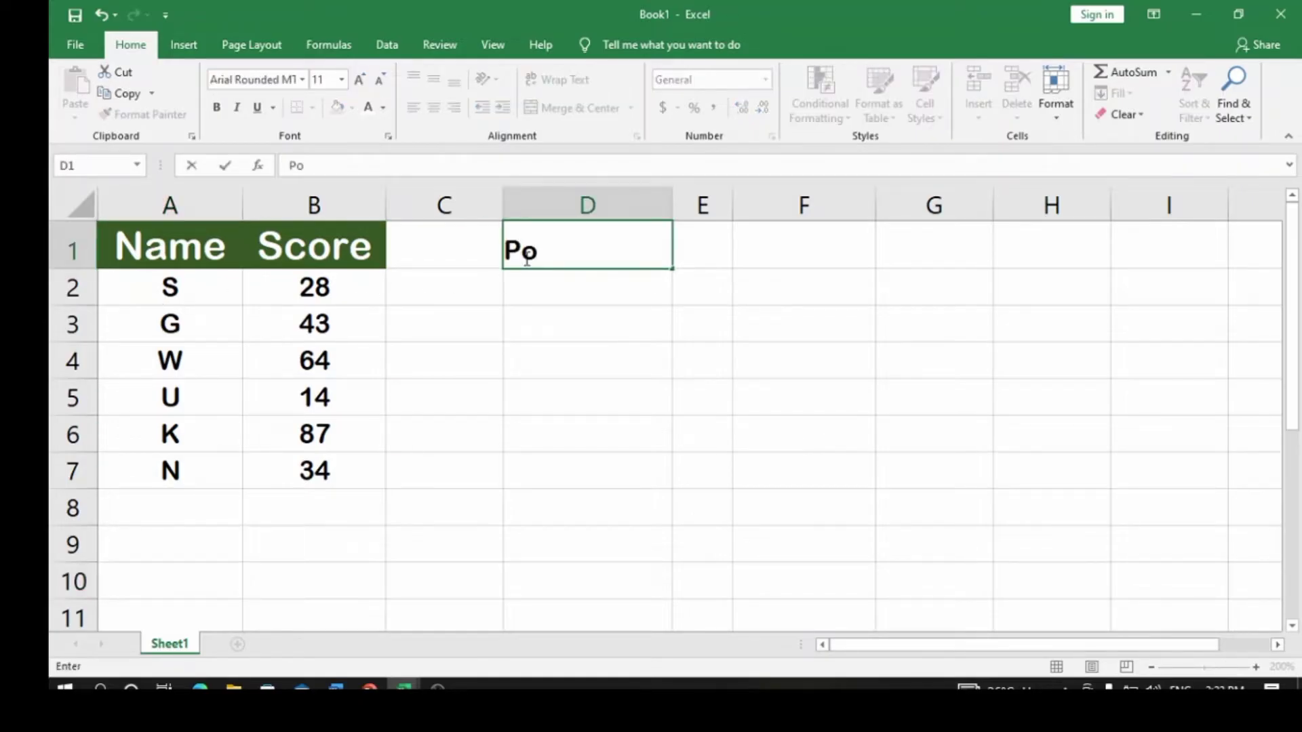
type("sition")
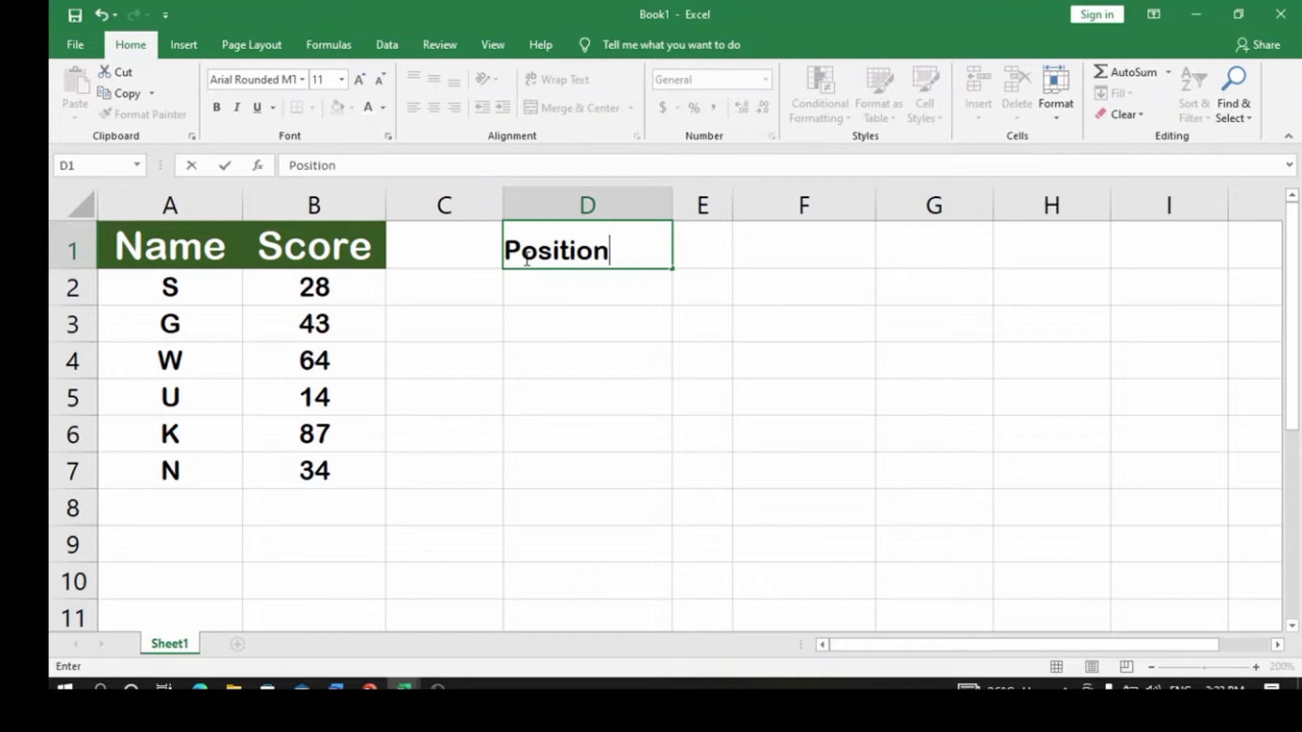
key("Return")
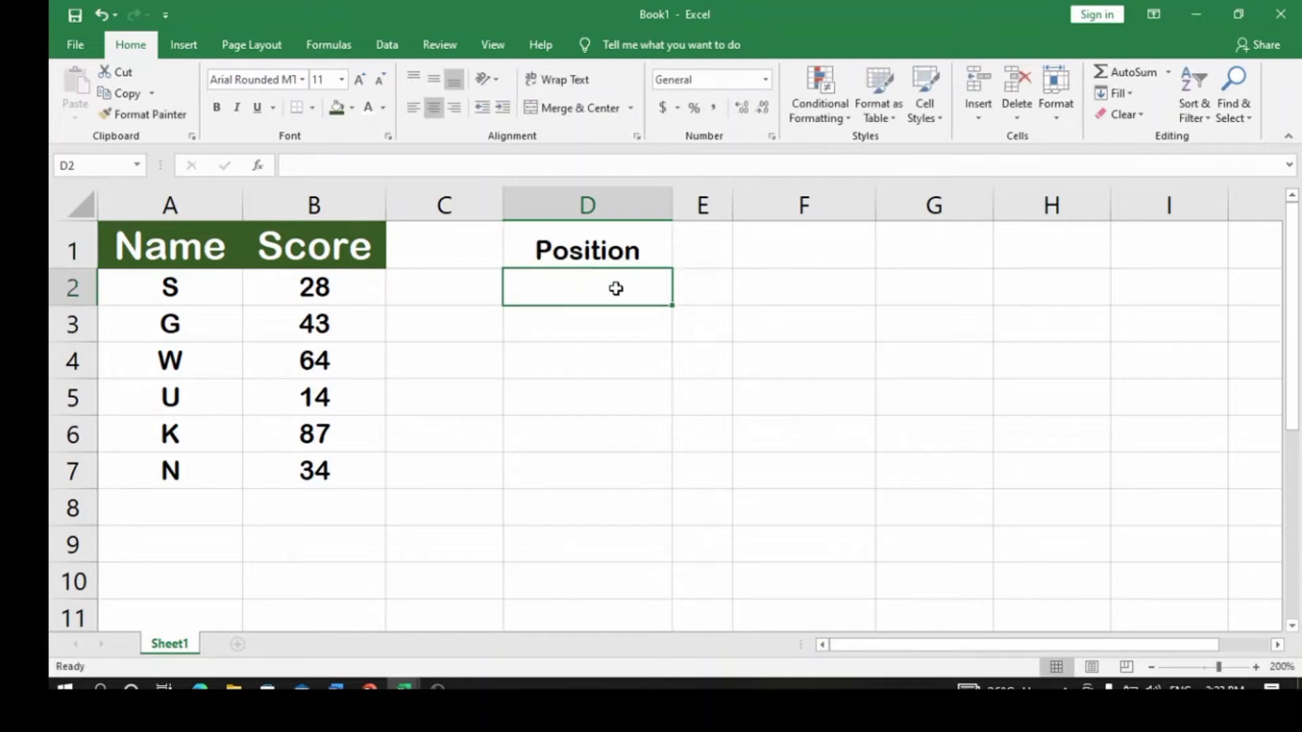
- Enter =RANK(B2,B2:B7,0) in D2 to rank the first score in descending order, and fill the formula down to D7
type("=rank")
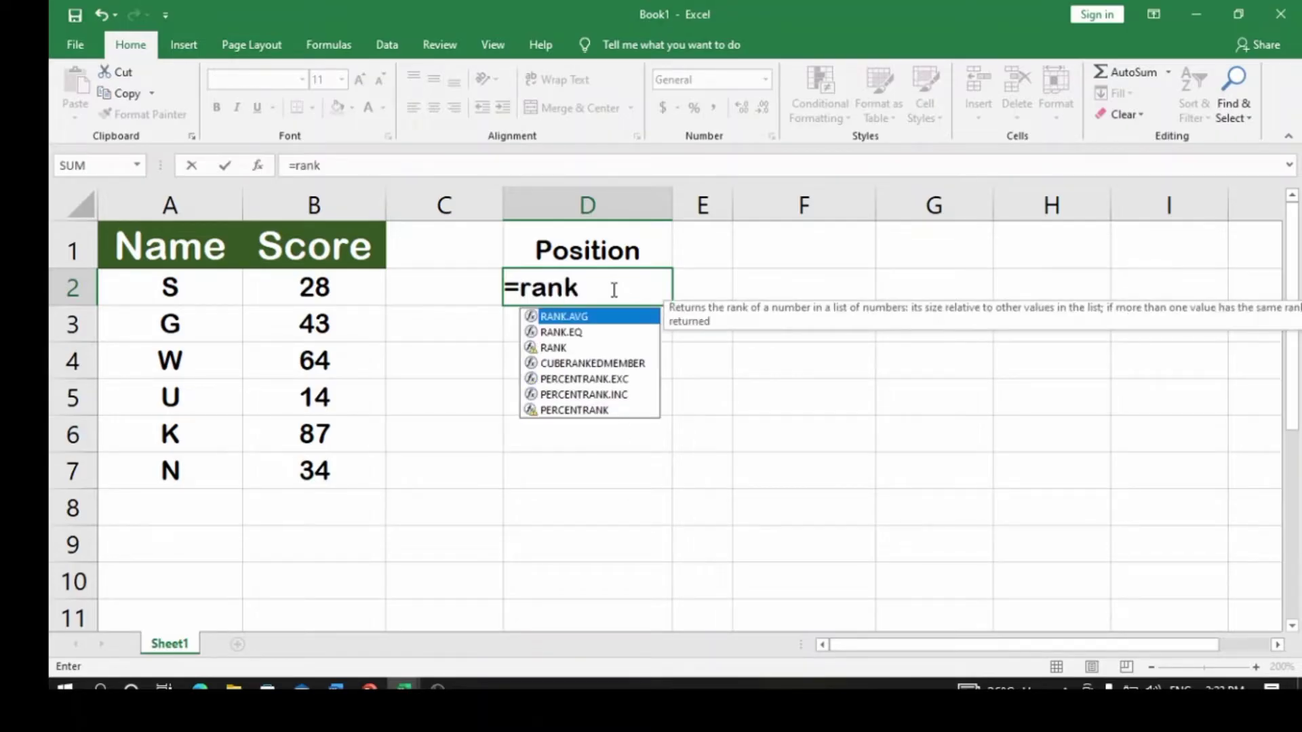
double_click(563, 348)
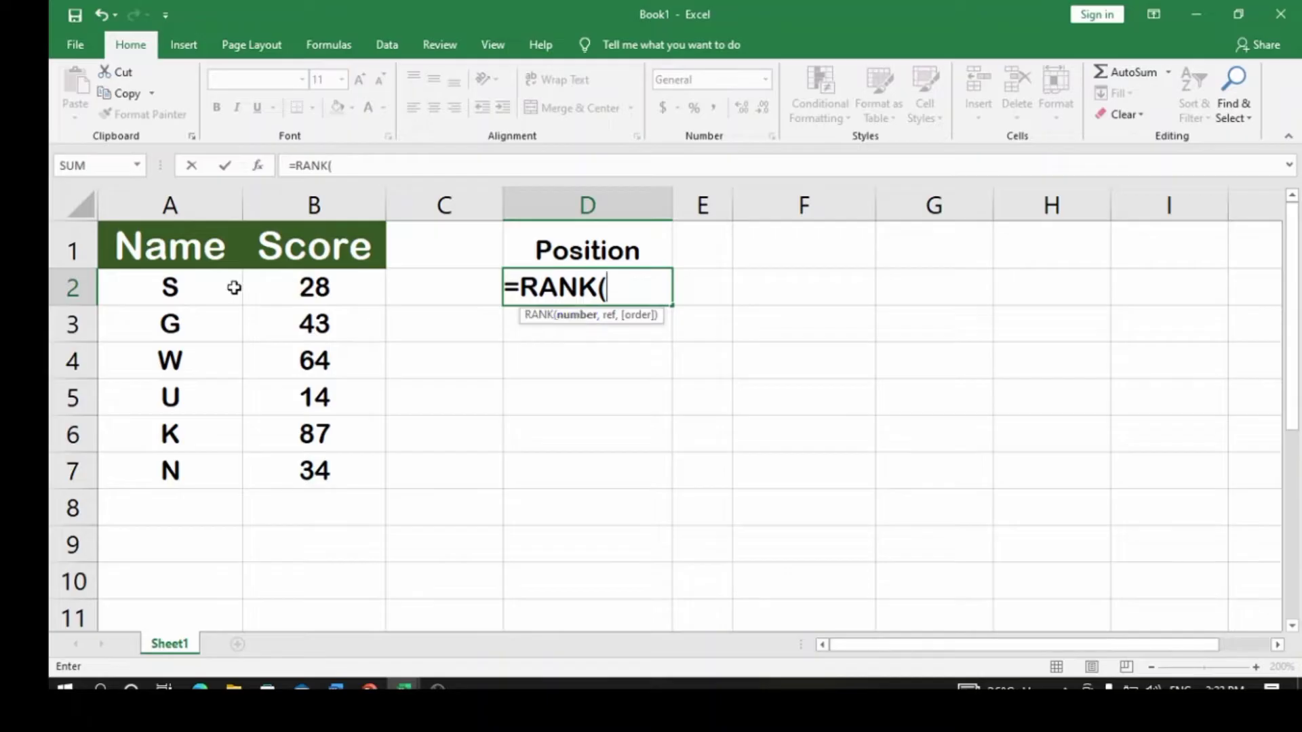
left_click(303, 288)
type(",")
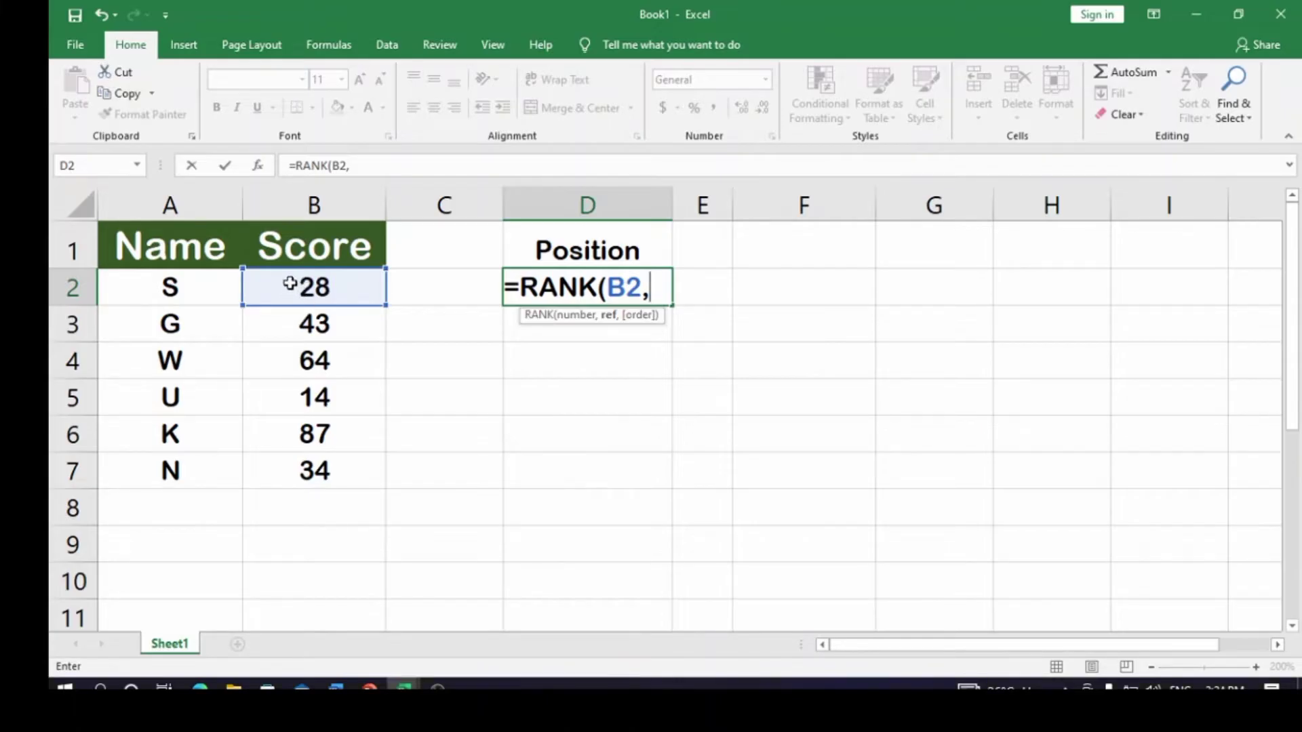
left_click_drag(290, 283, 303, 468)
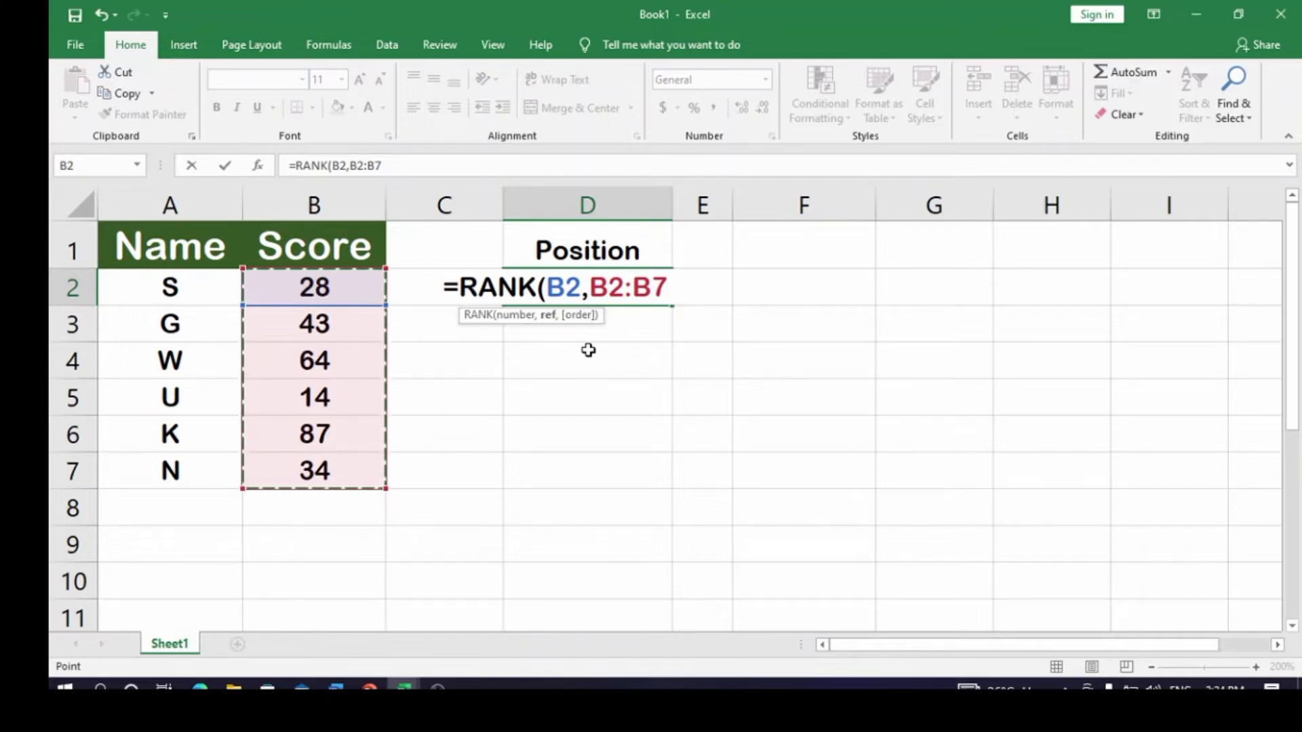
type(",")
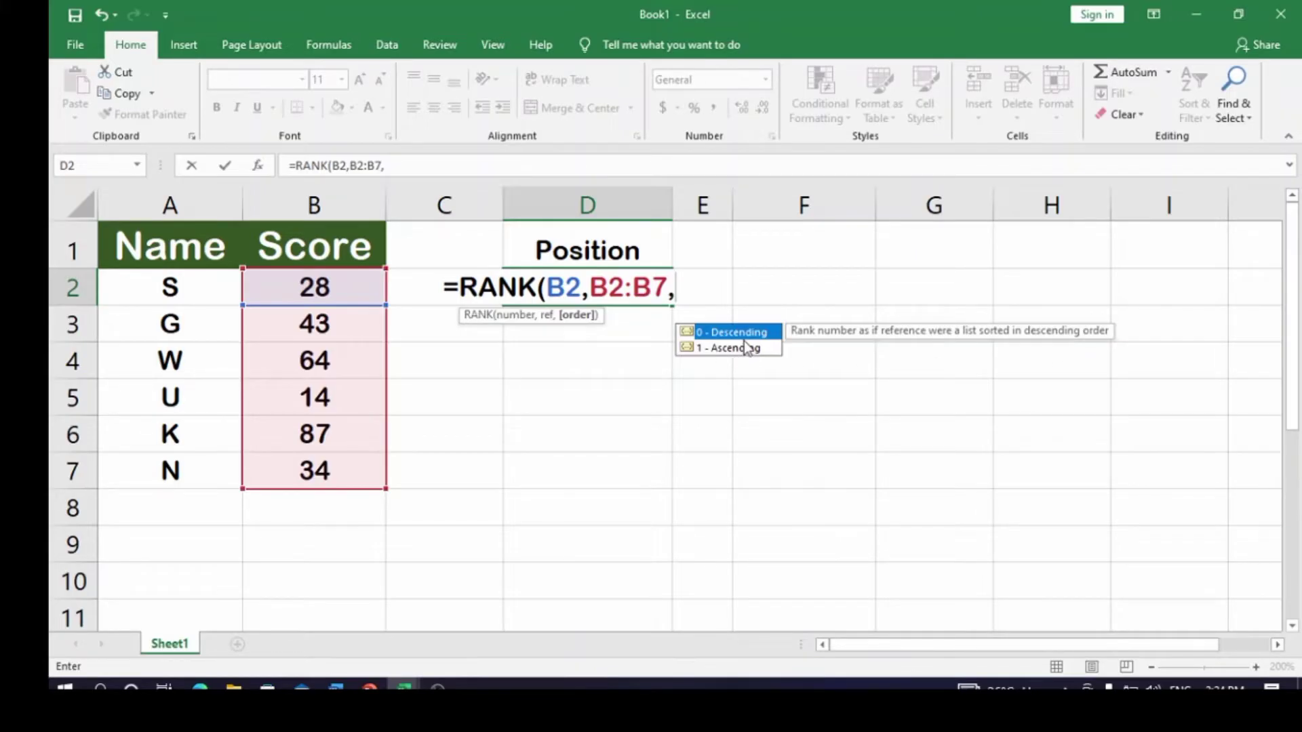
type("0)")
key("Return")
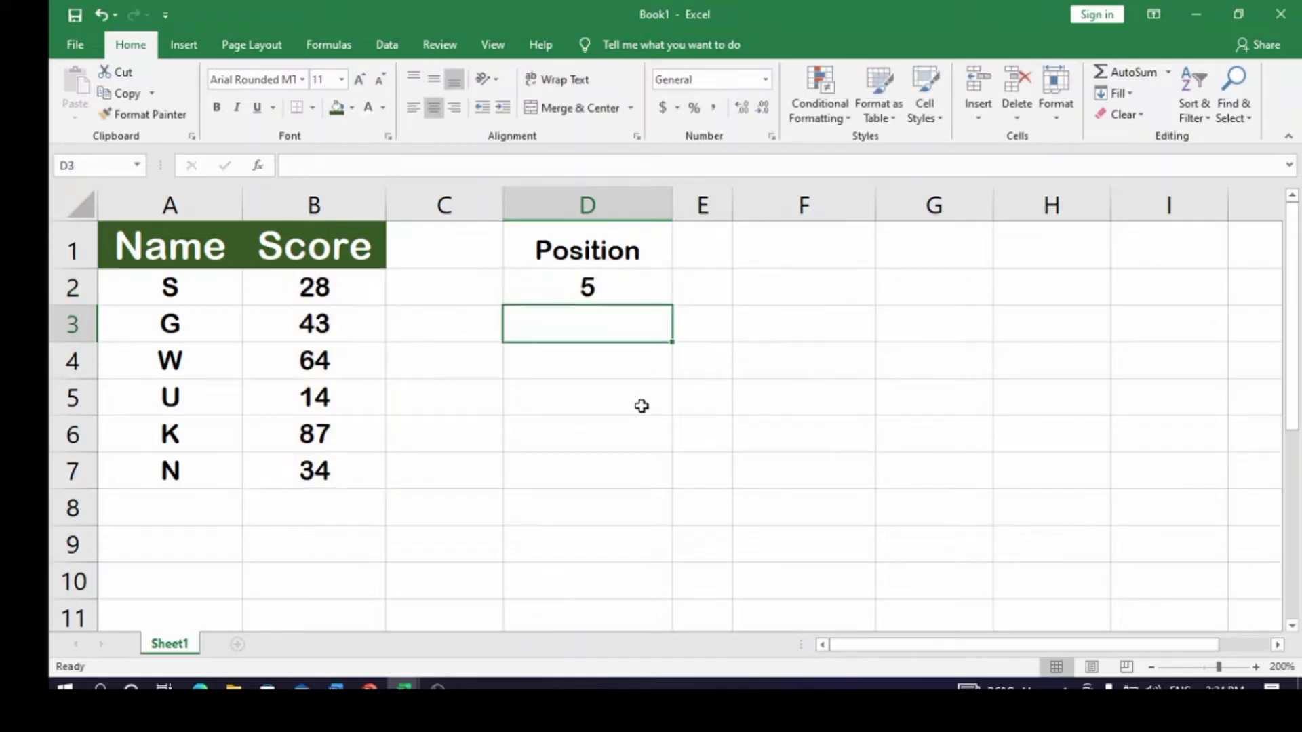
left_click(590, 283)
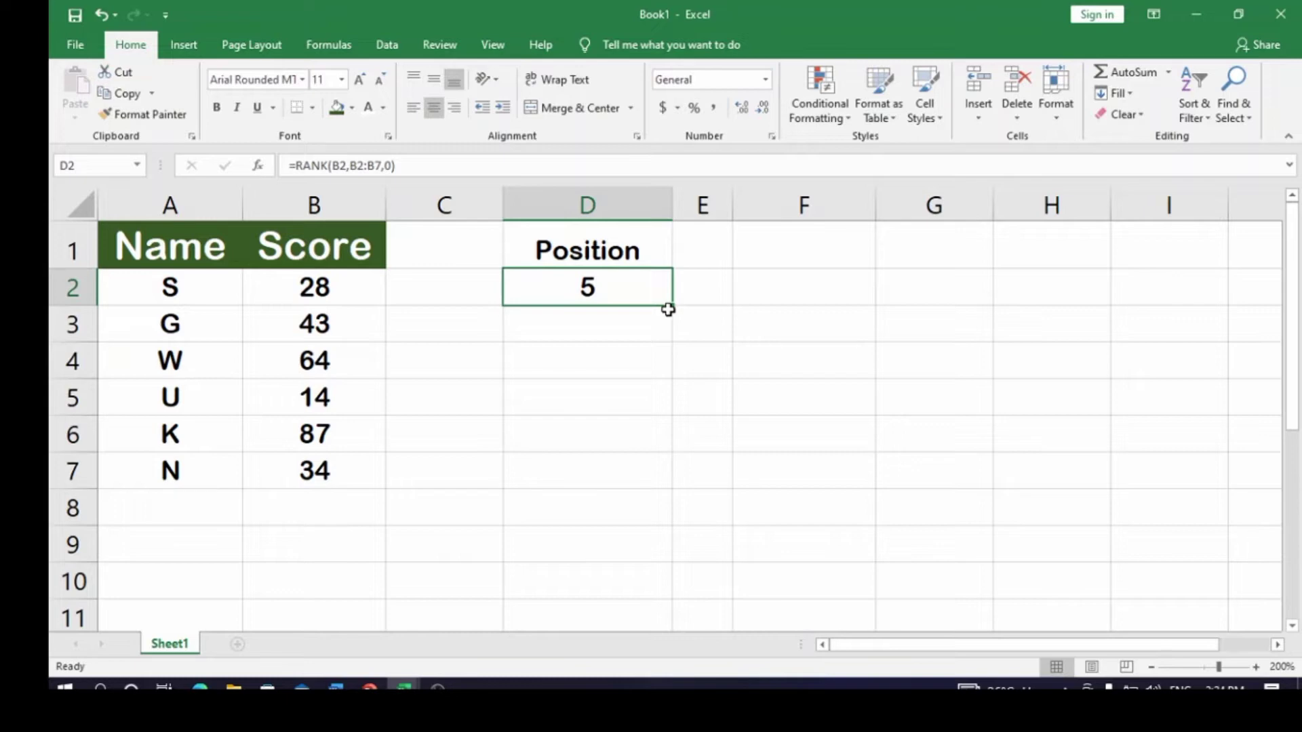
left_click_drag(673, 306, 651, 479)
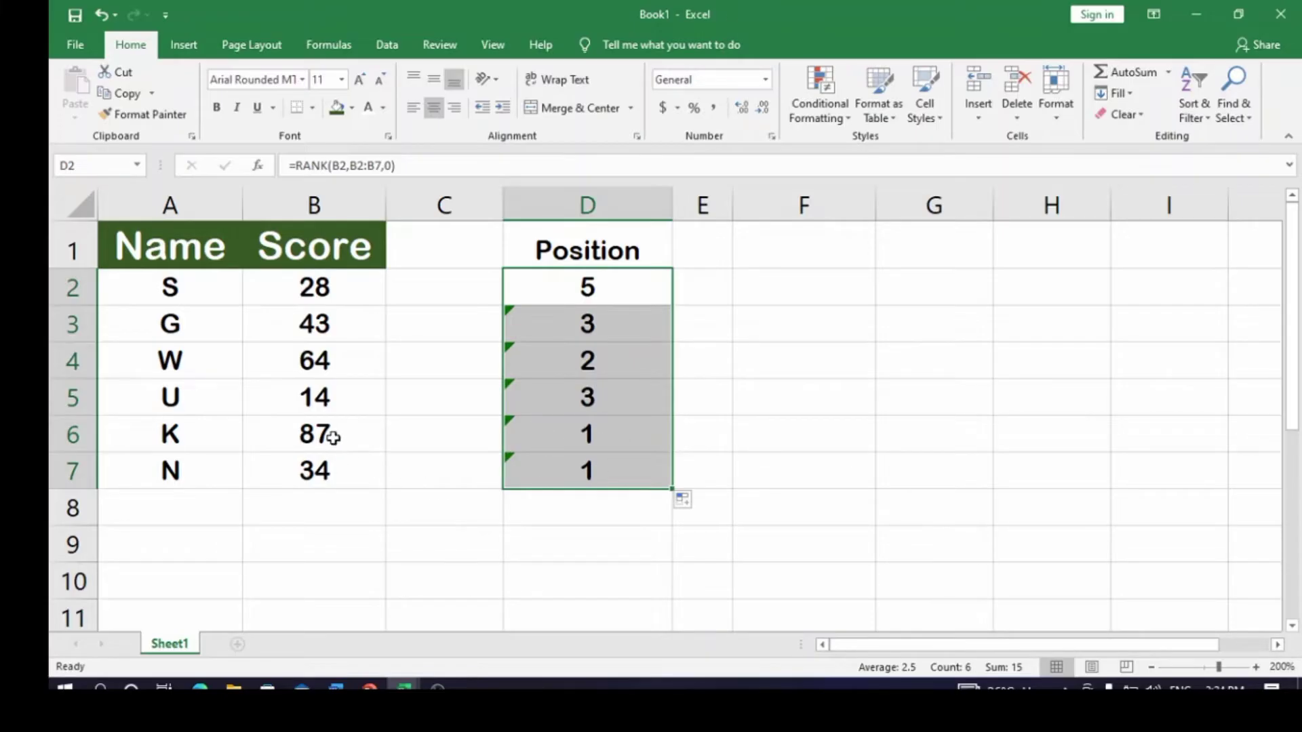
- Make the score range in D2's RANK formula absolute as $B$2:$B$7 and refill the formula down to D7
double_click(603, 298)
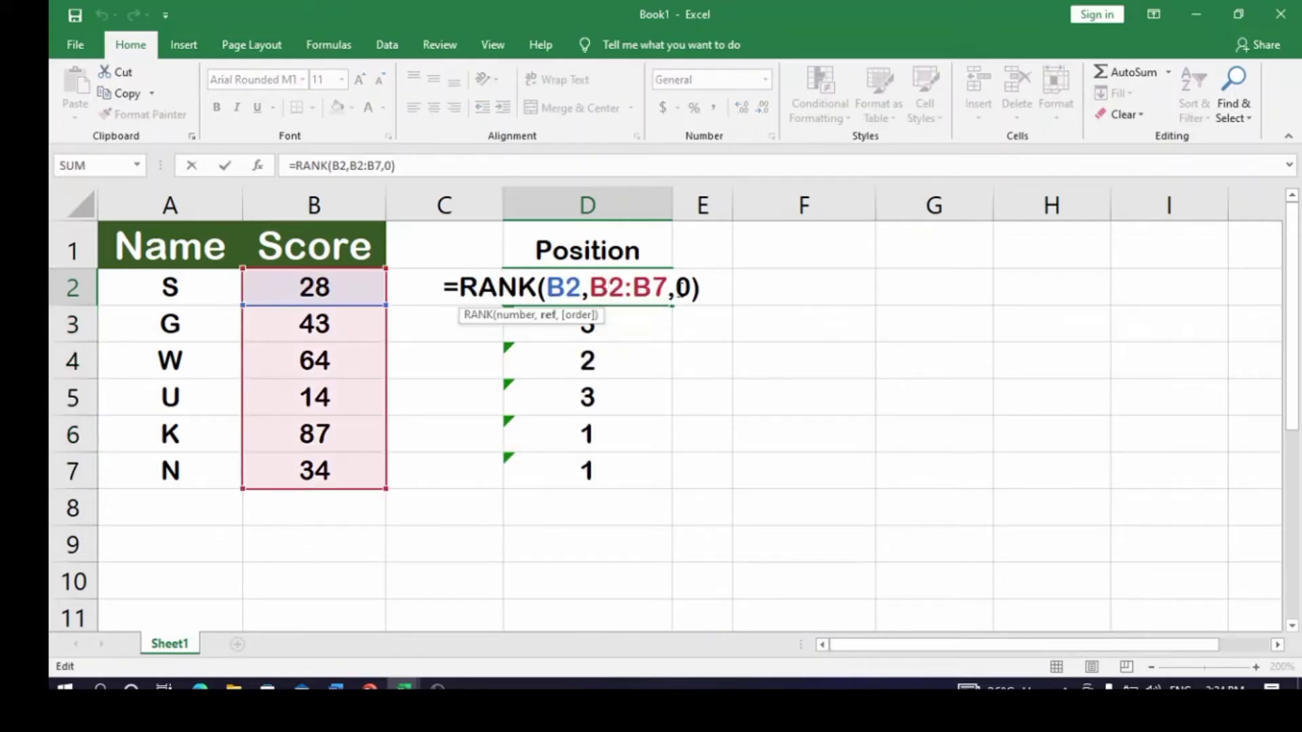
left_click_drag(661, 292, 591, 290)
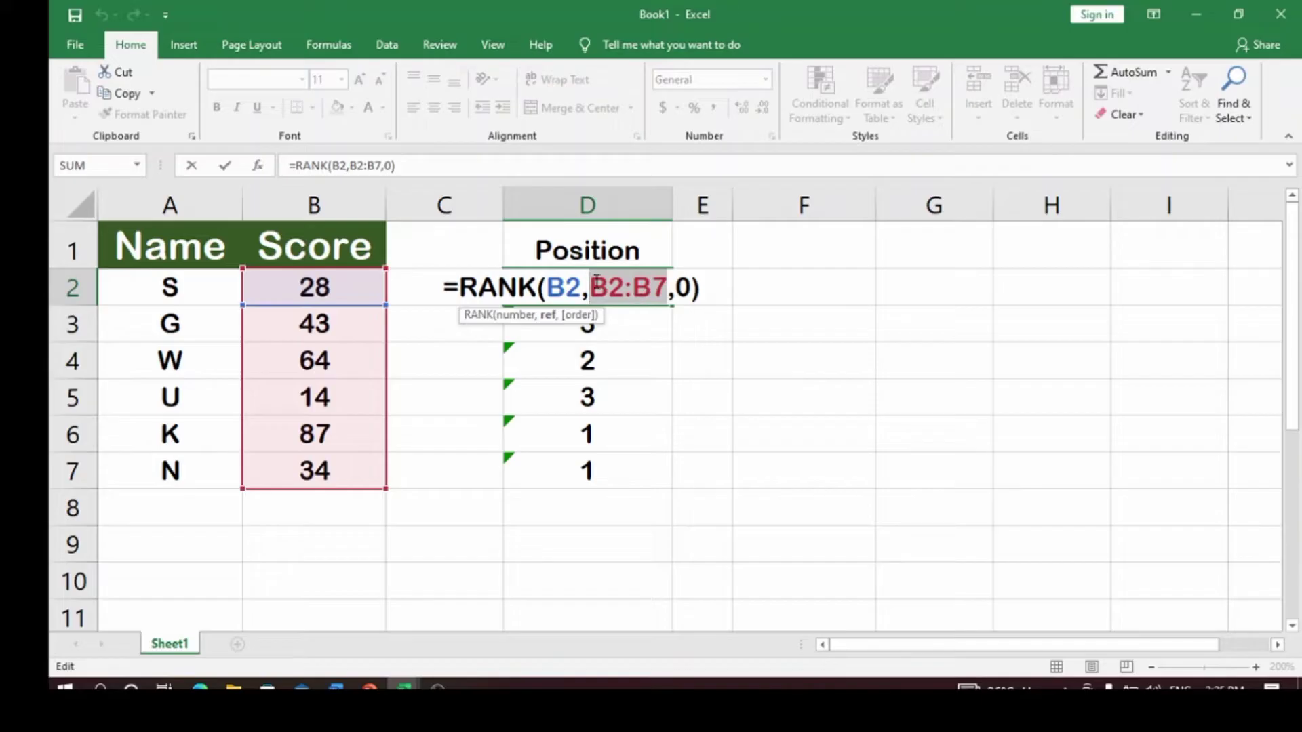
key("F4")
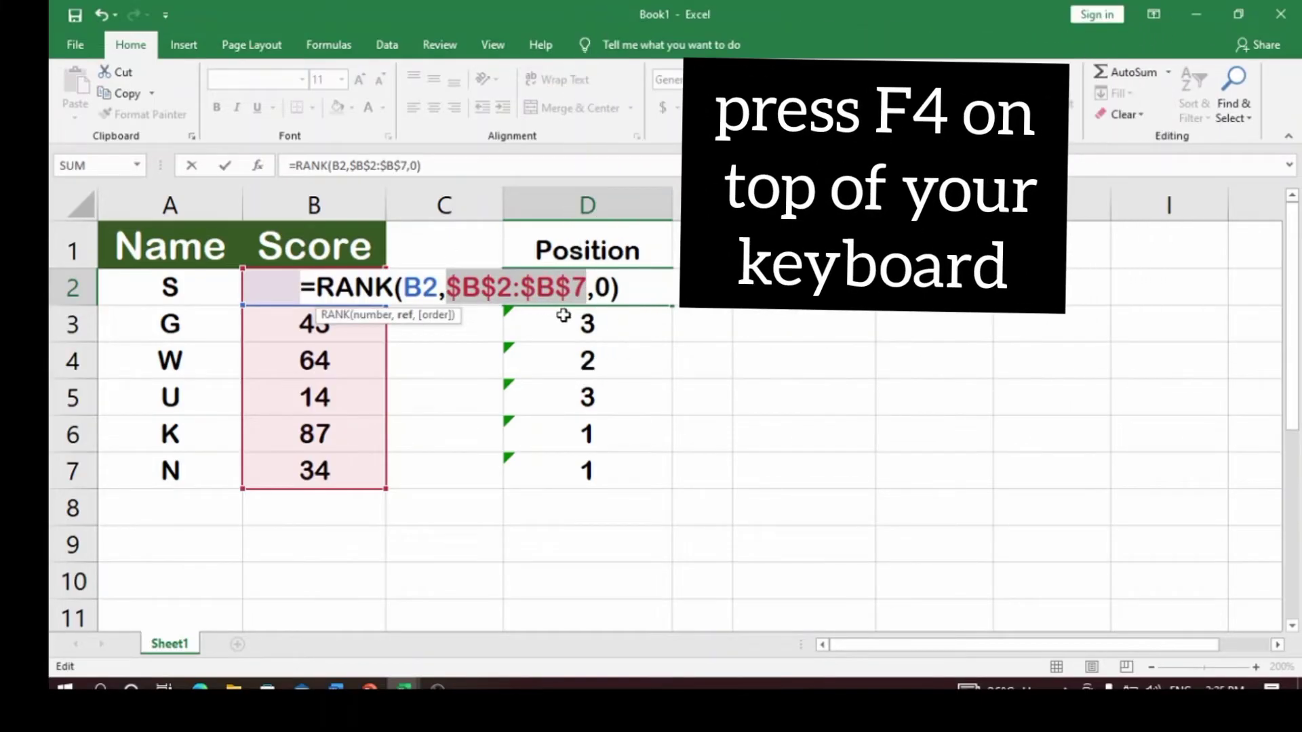
key("Return")
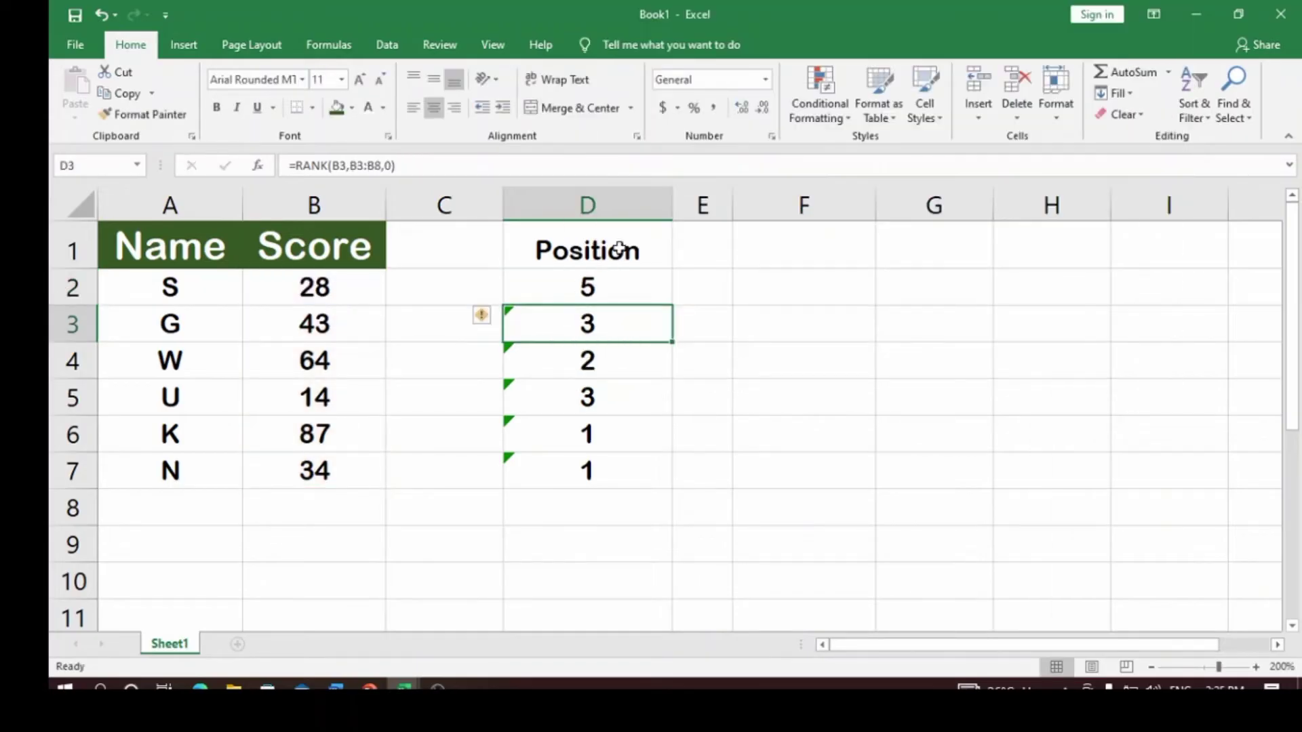
left_click(615, 289)
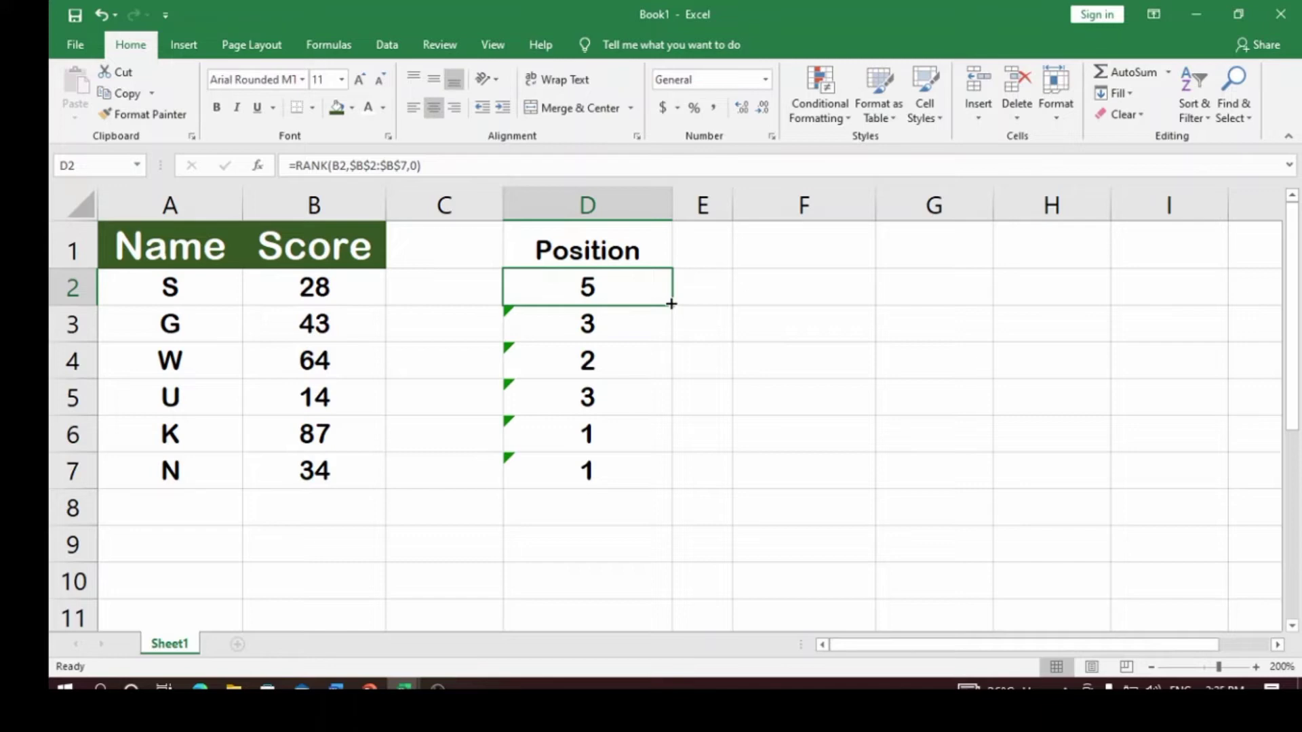
left_click_drag(673, 307, 673, 487)
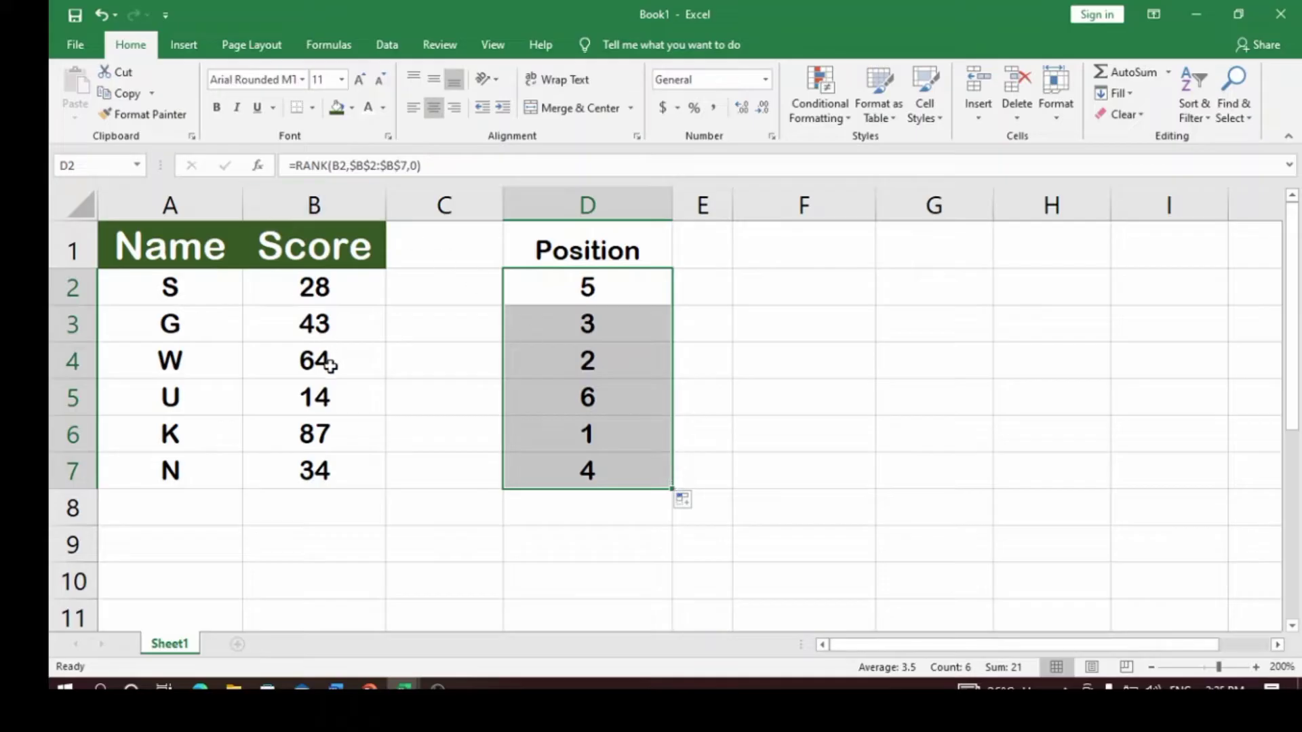
- Change the score of U in B5 to 97 and the score of S in B2 to 54
left_click(321, 394)
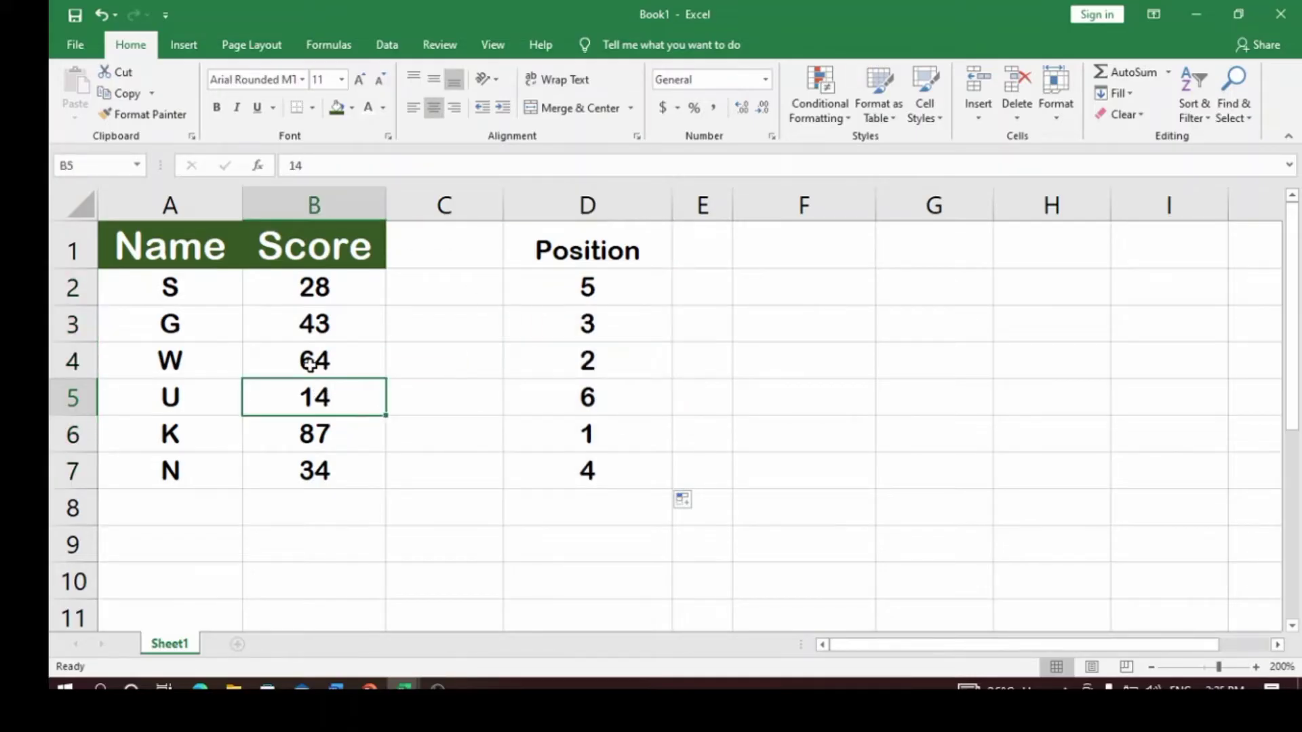
type("97")
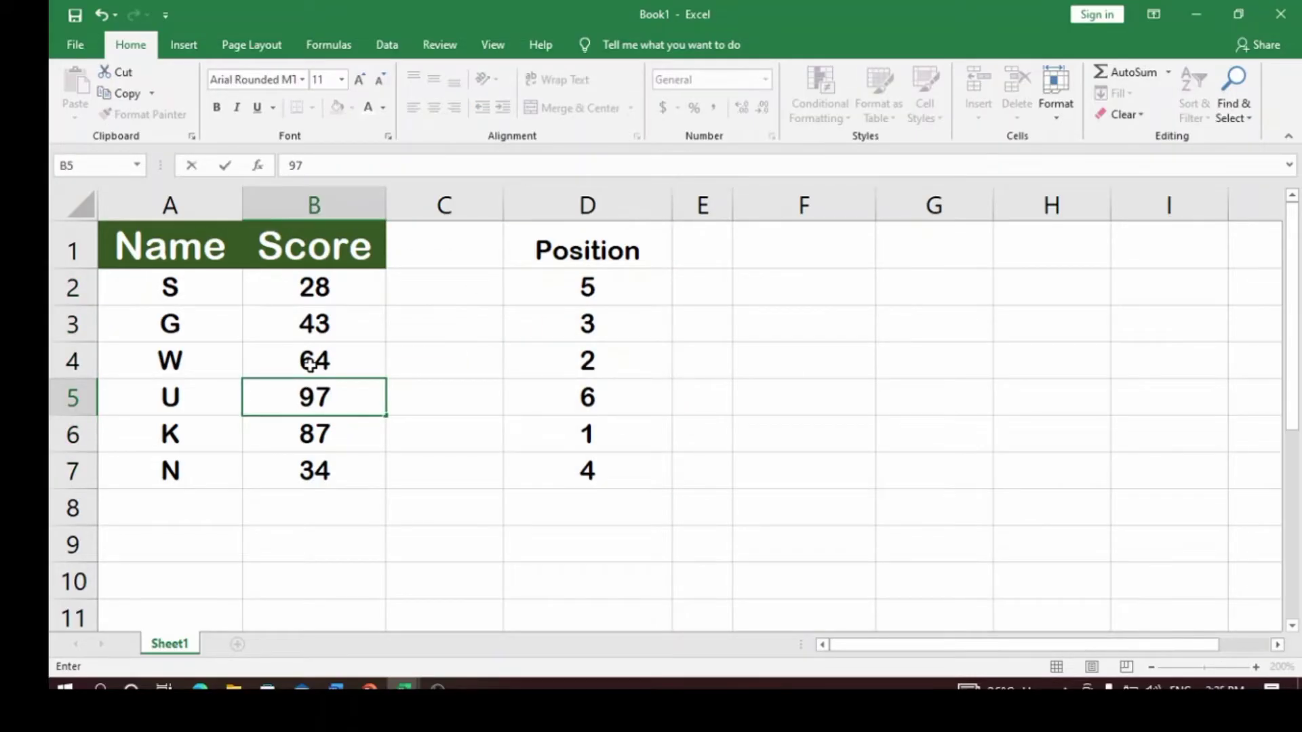
key("Return")
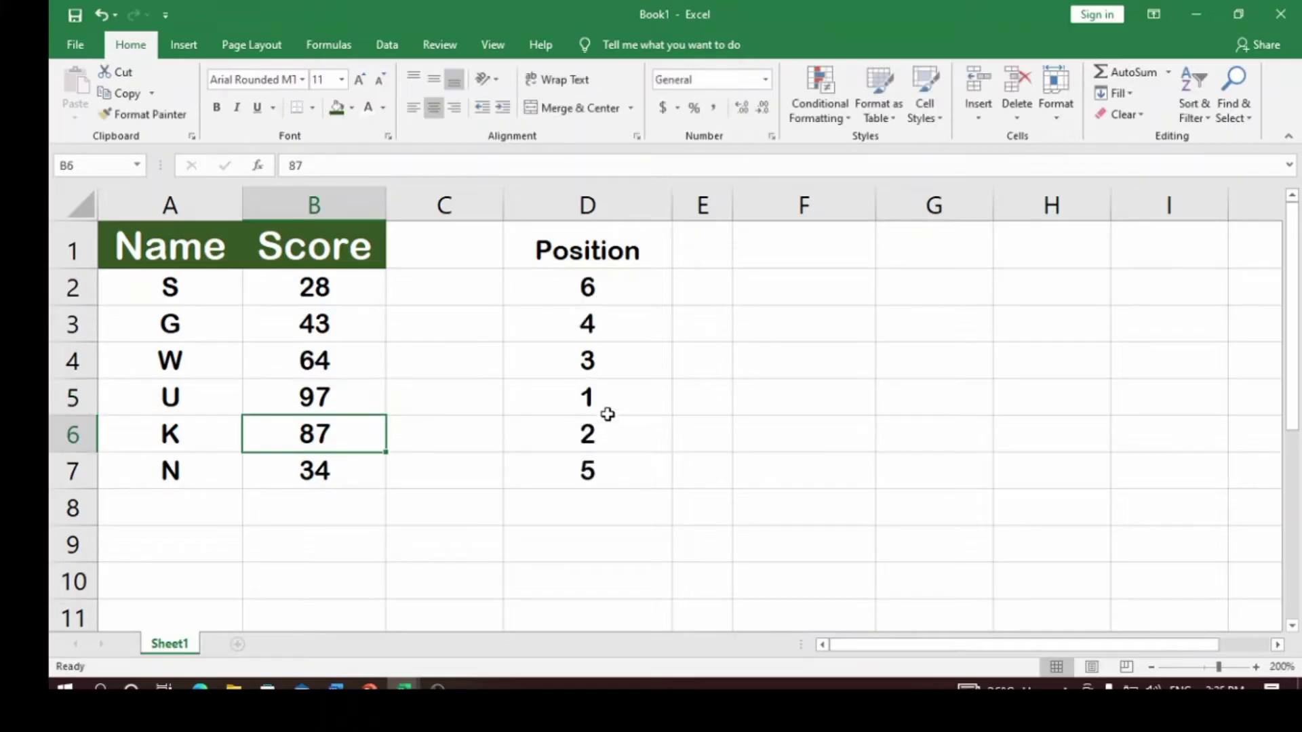
left_click(305, 296)
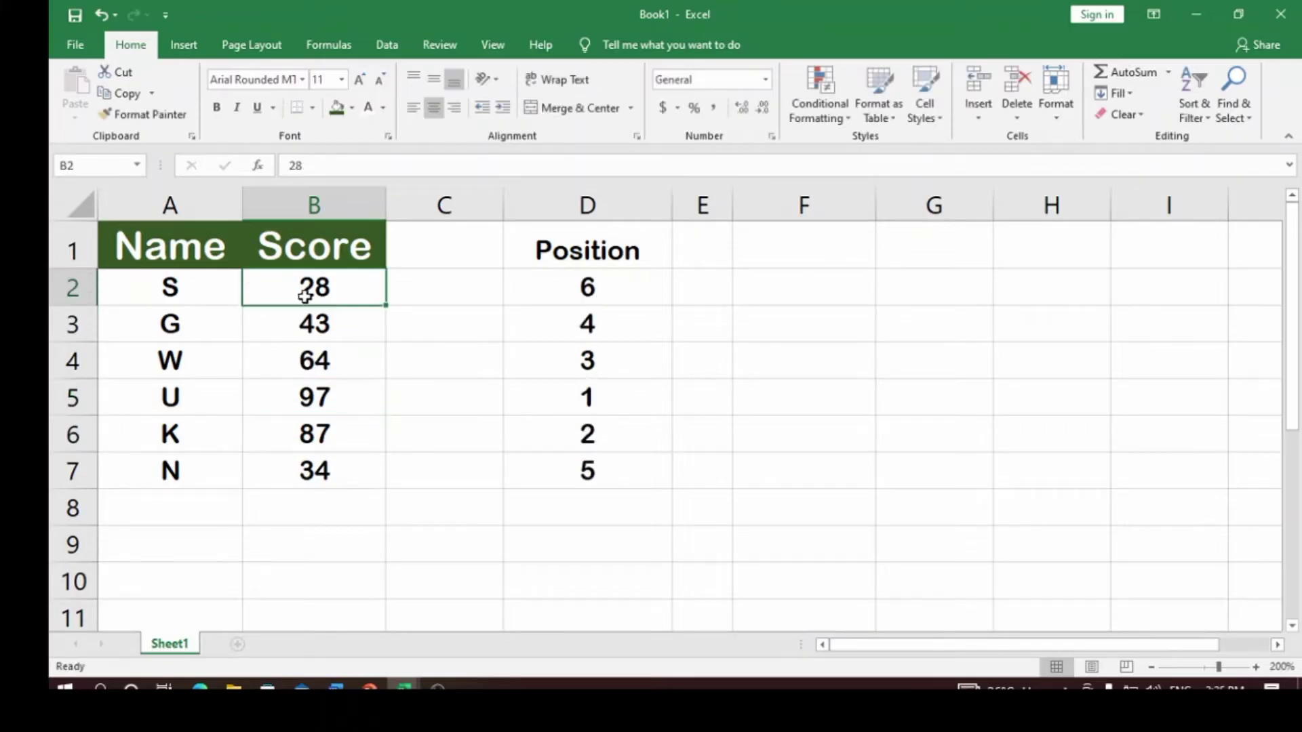
type("54")
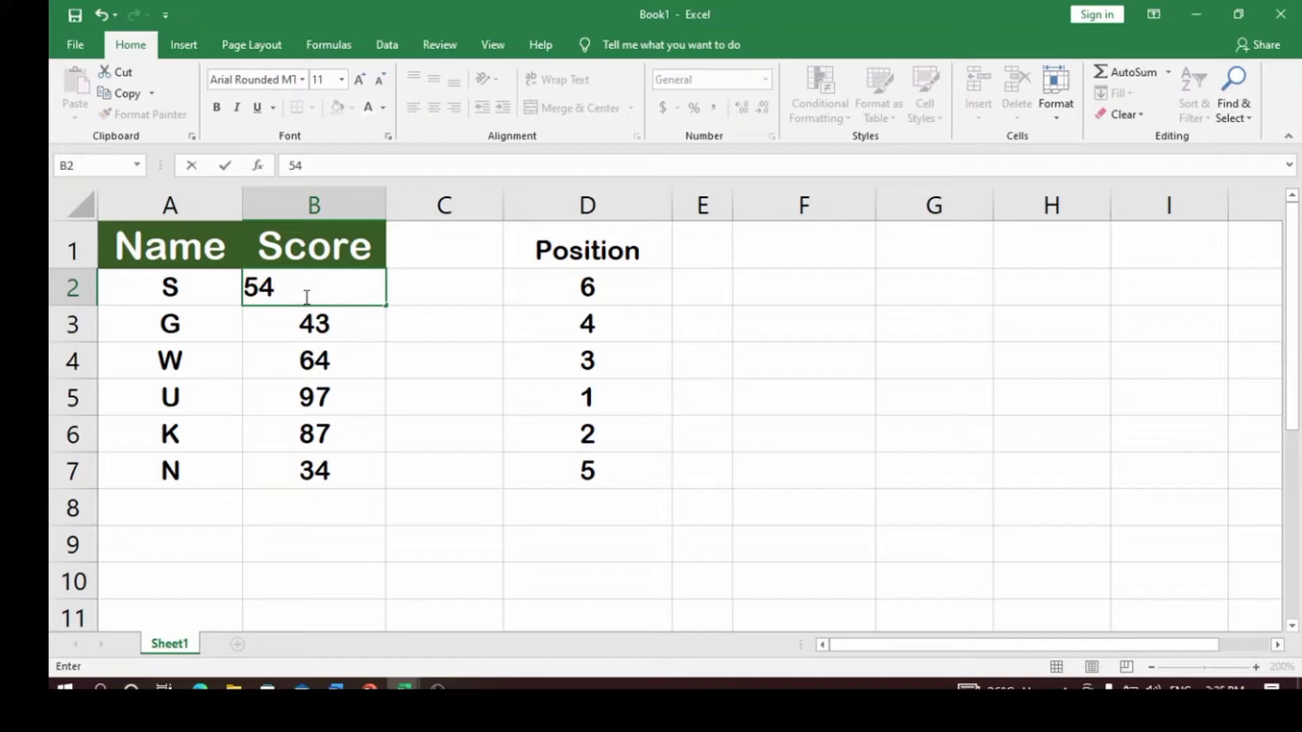
key("Return")
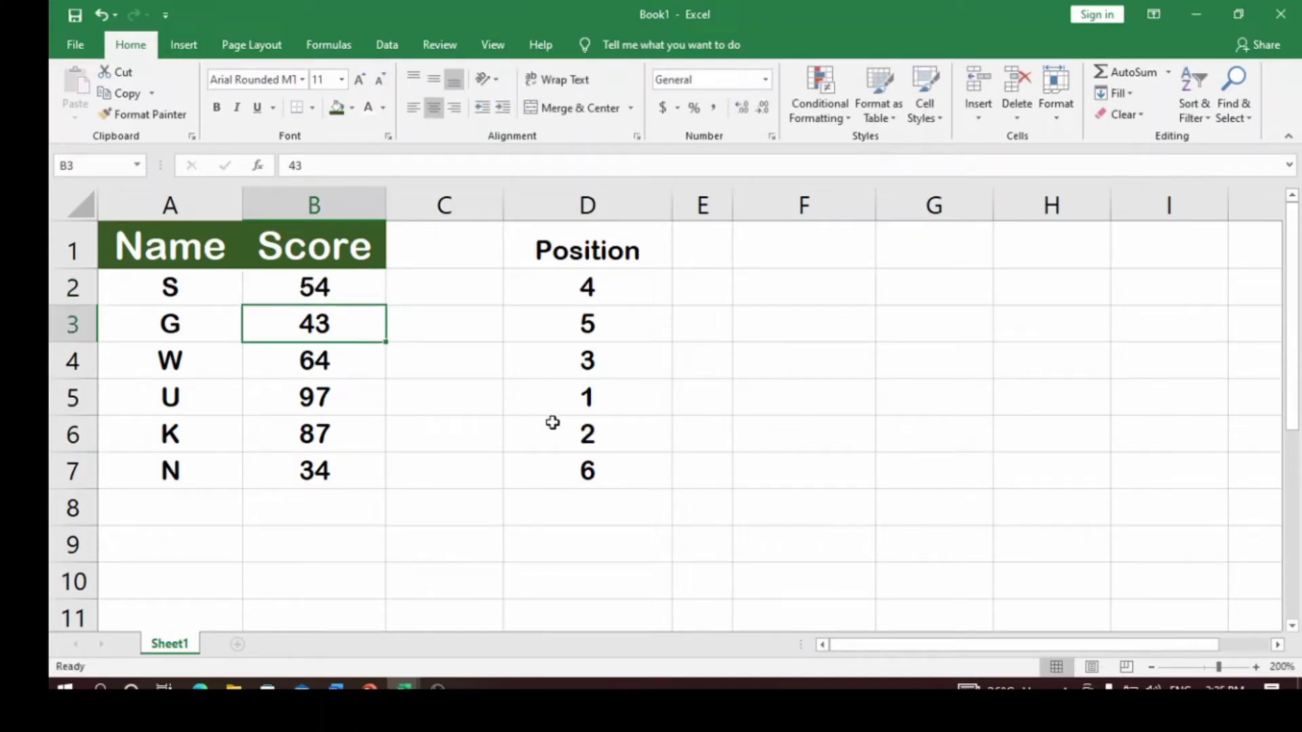
- Change the score of N in B7 to 89 and the score of G in B3 to 77
left_click(319, 470)
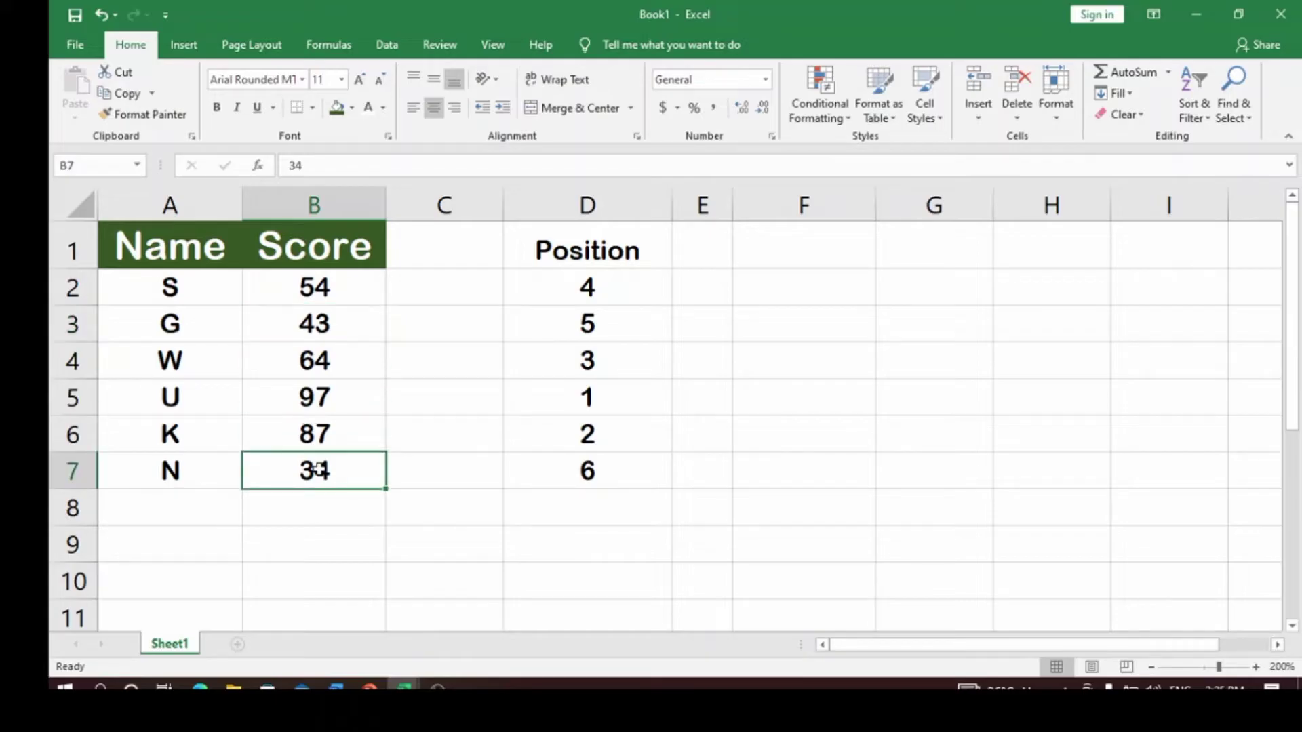
double_click(319, 469)
type("89")
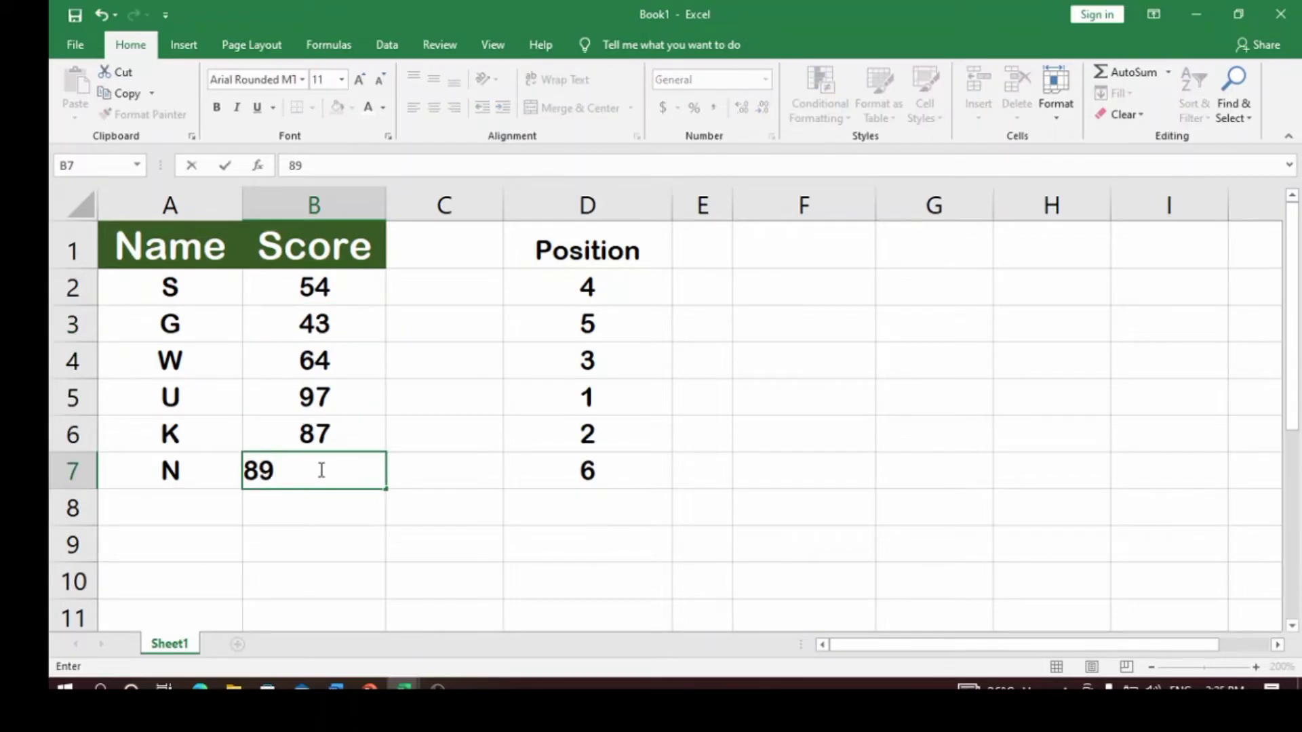
key("Return")
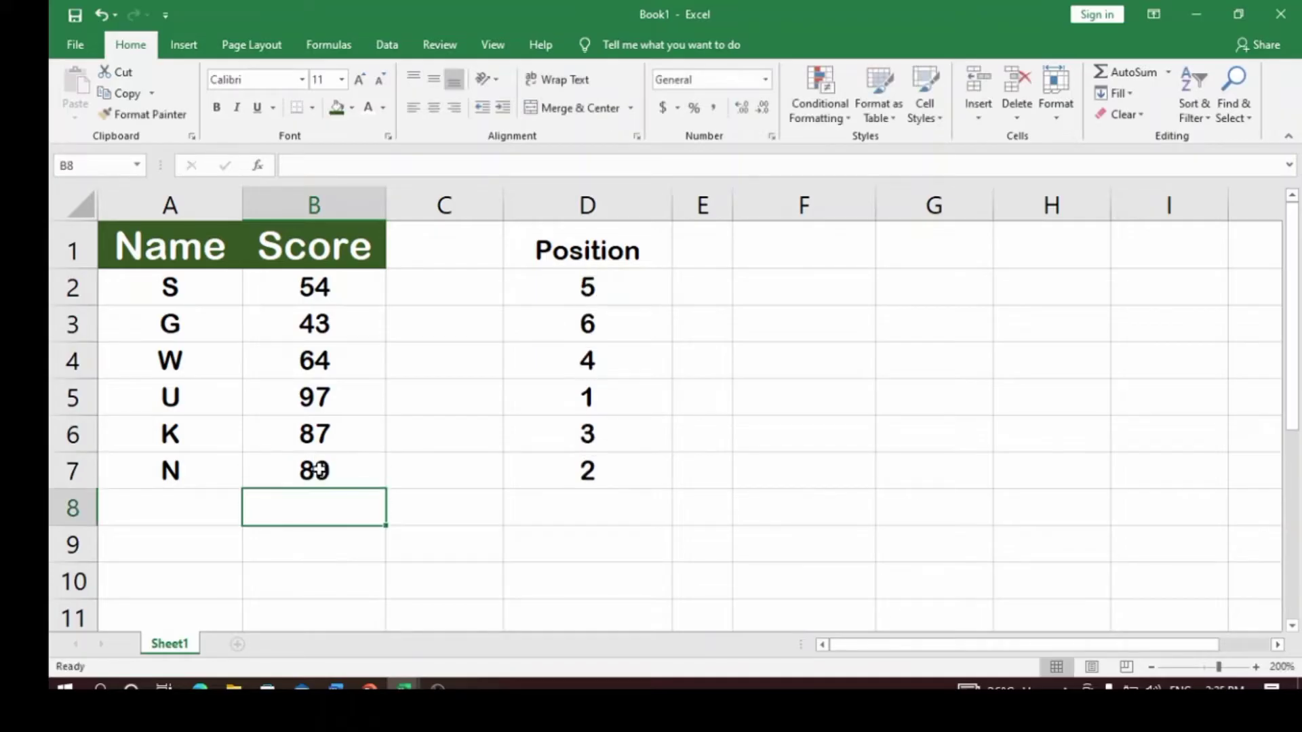
left_click(319, 329)
type("77")
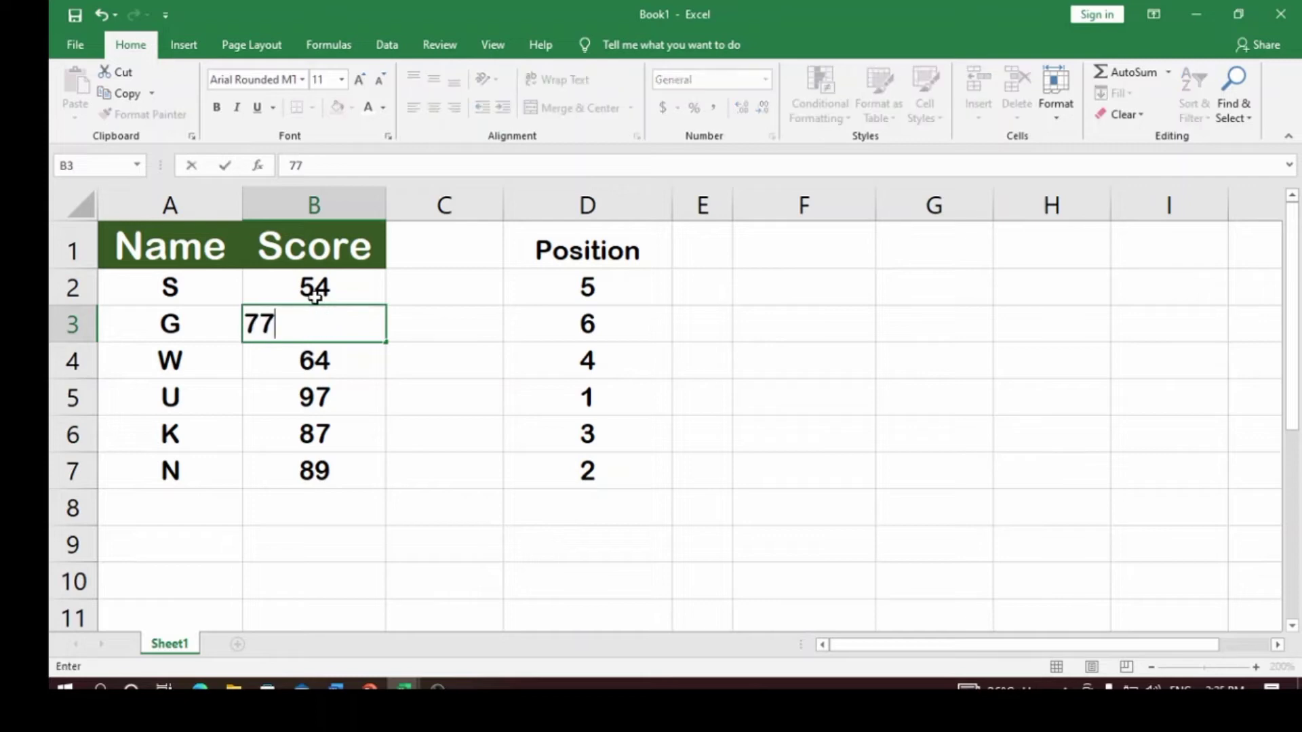
key("Return")
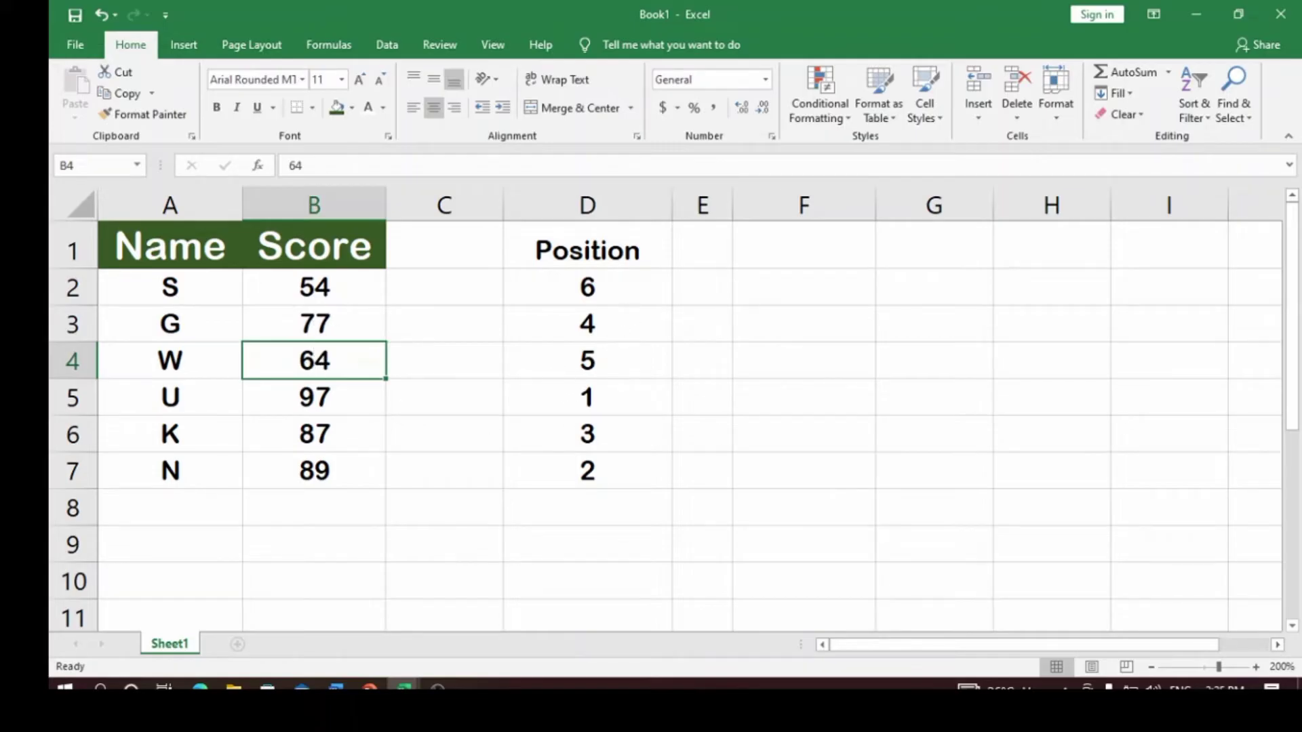
- Add Q with a score of 79 in row 8 and fill the Position formula from D7 down to D8
left_click(170, 514)
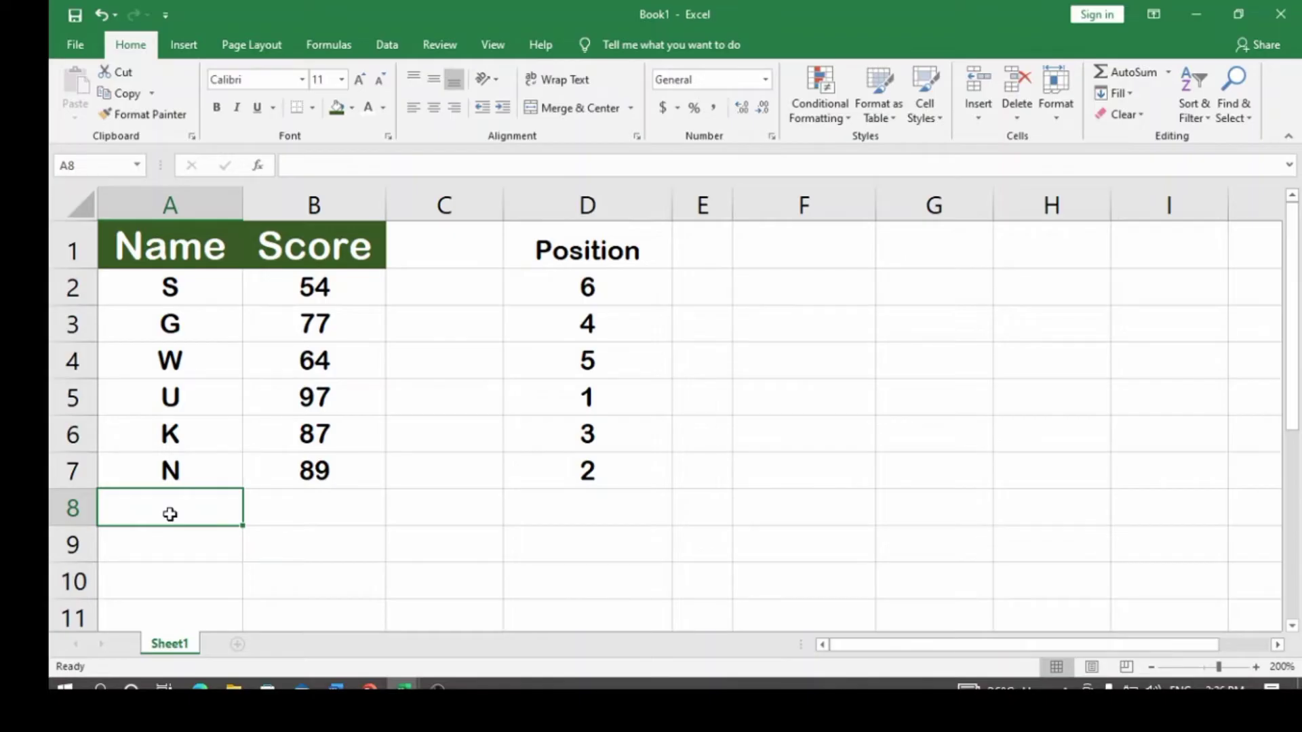
type("Q")
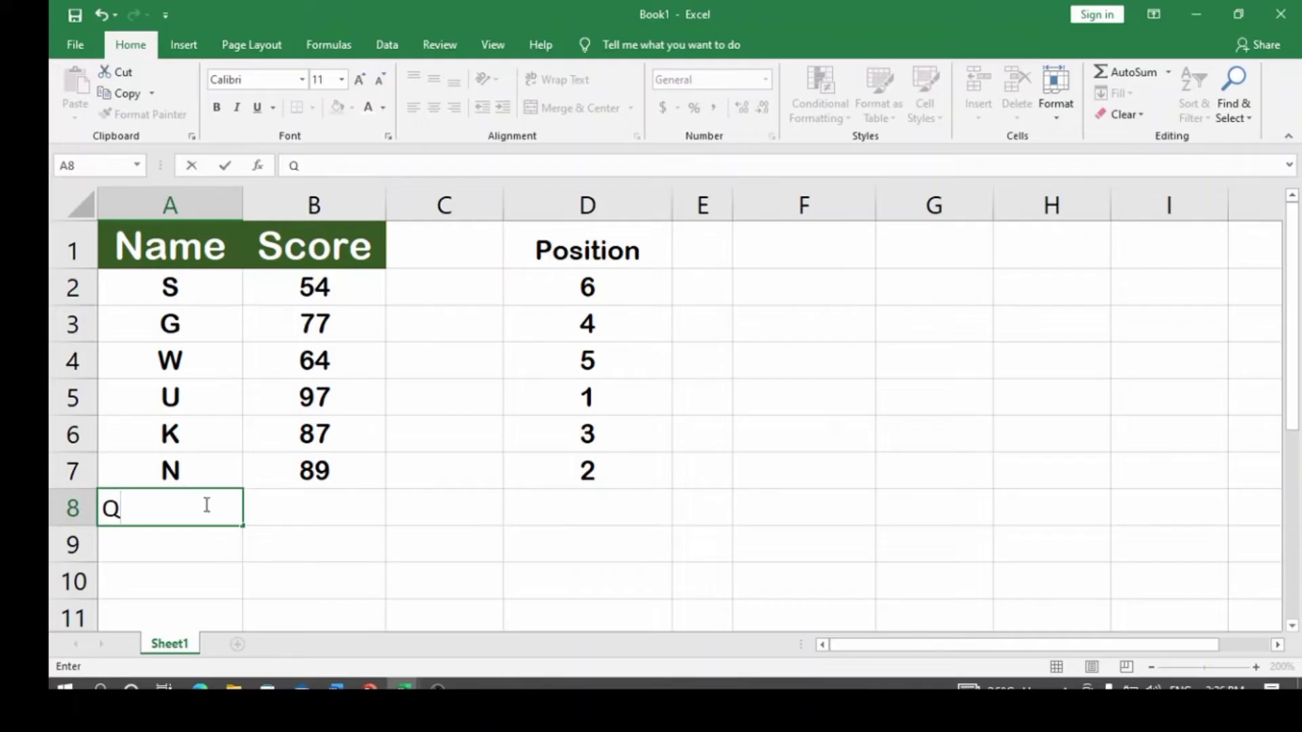
left_click(316, 515)
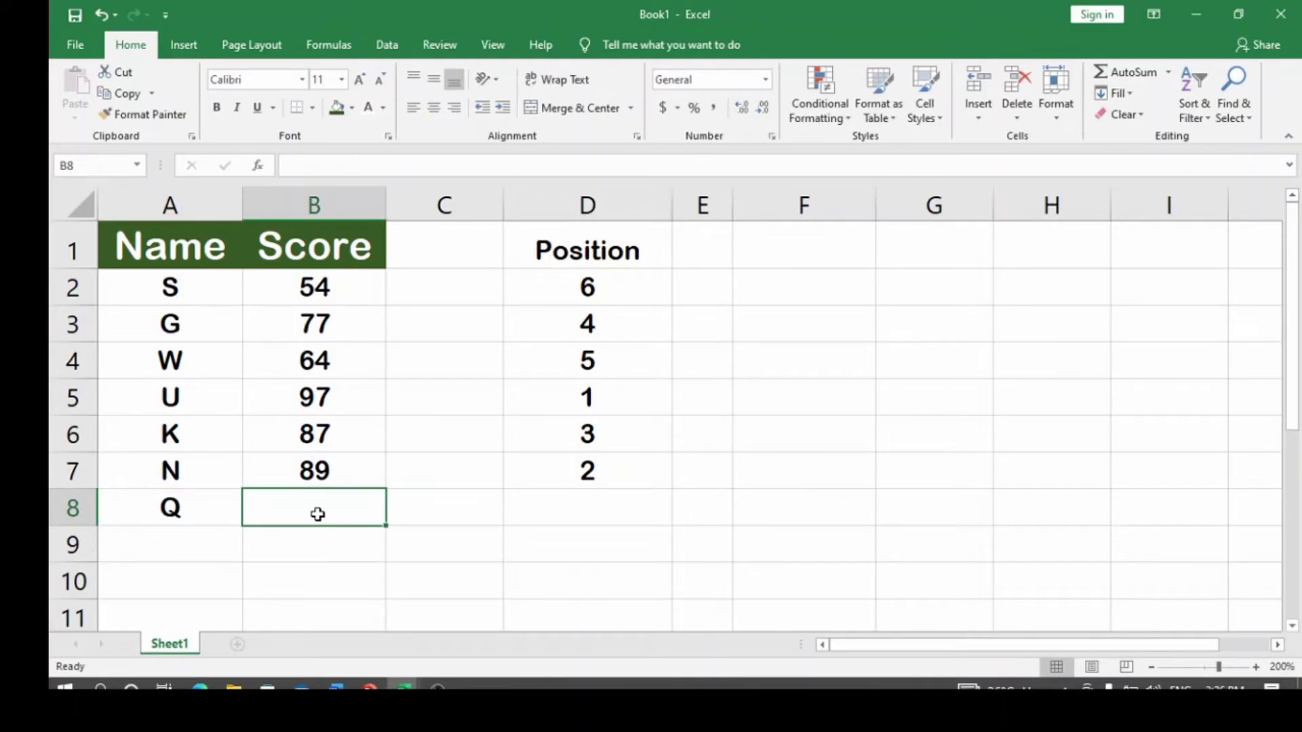
type("79")
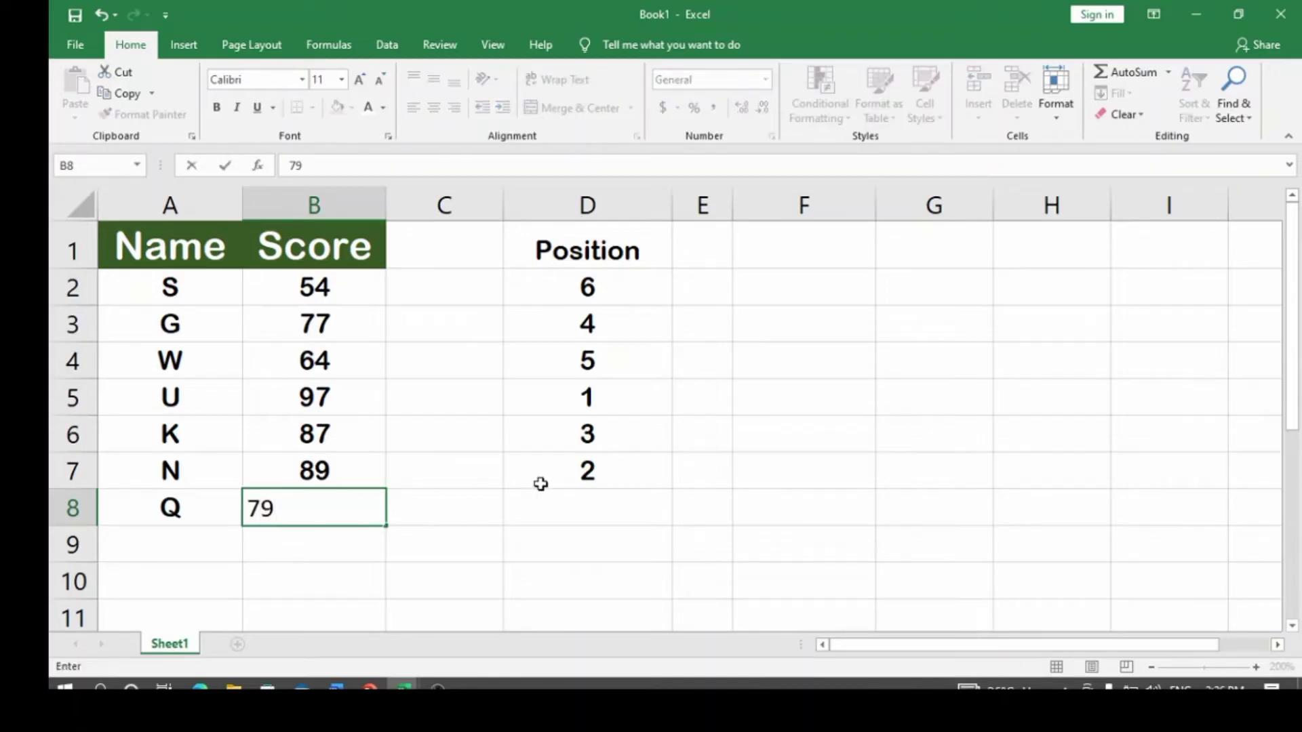
left_click(571, 512)
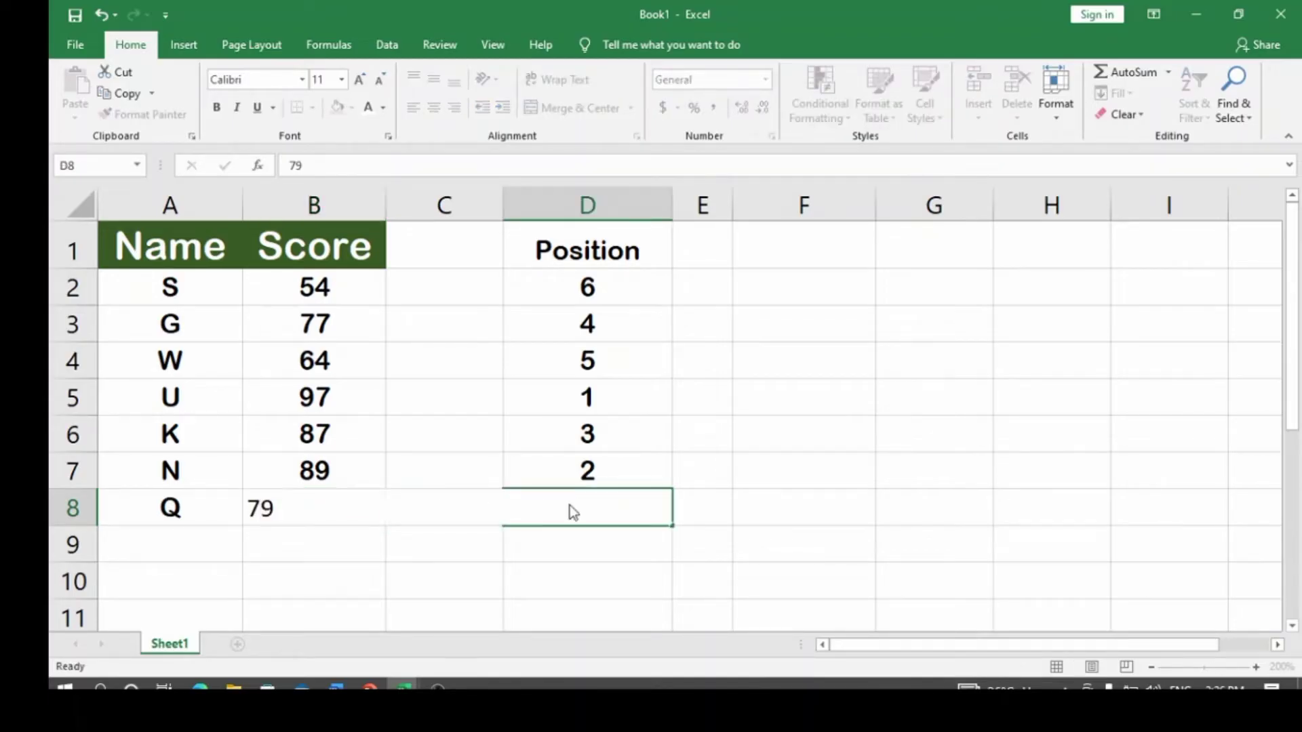
left_click(616, 468)
left_click_drag(673, 492, 672, 519)
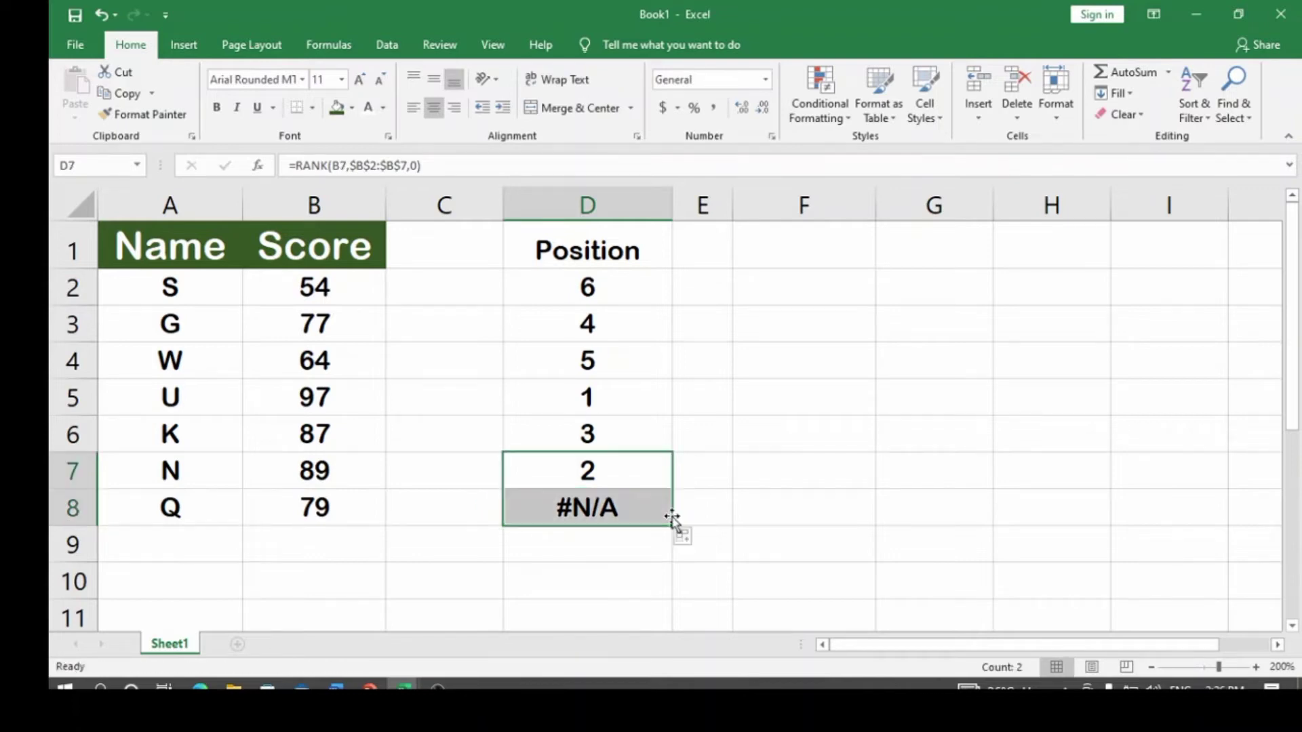
- Extend the score range in D8's RANK formula to the absolute reference $B$2:$B$8
double_click(622, 507)
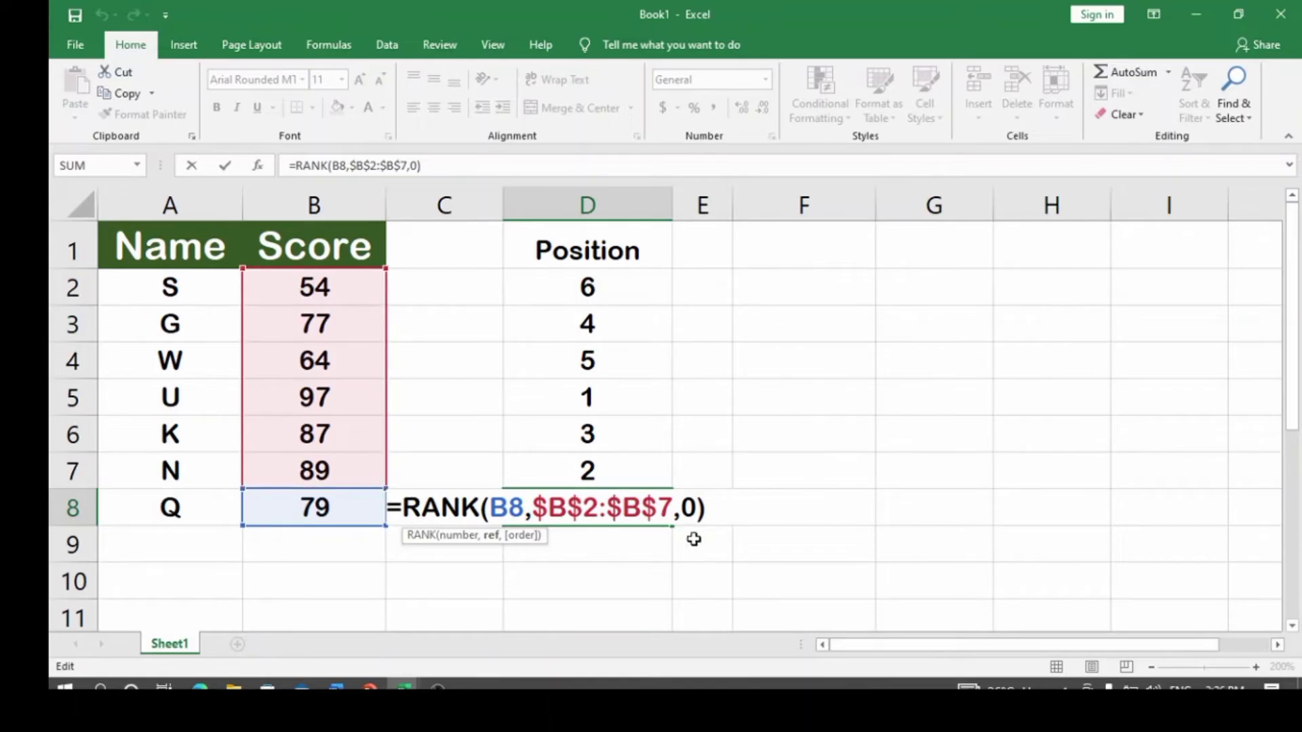
left_click_drag(668, 509, 533, 509)
left_click_drag(360, 284, 378, 515)
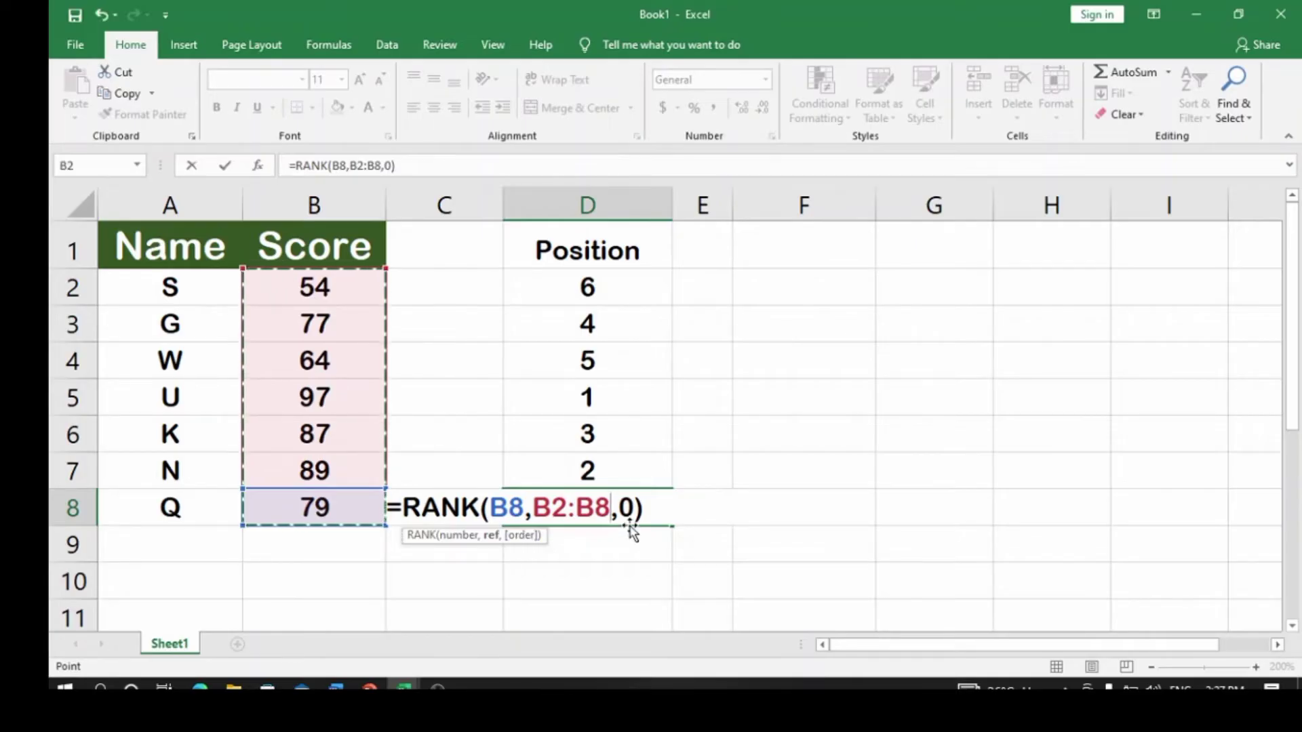
key("F4")
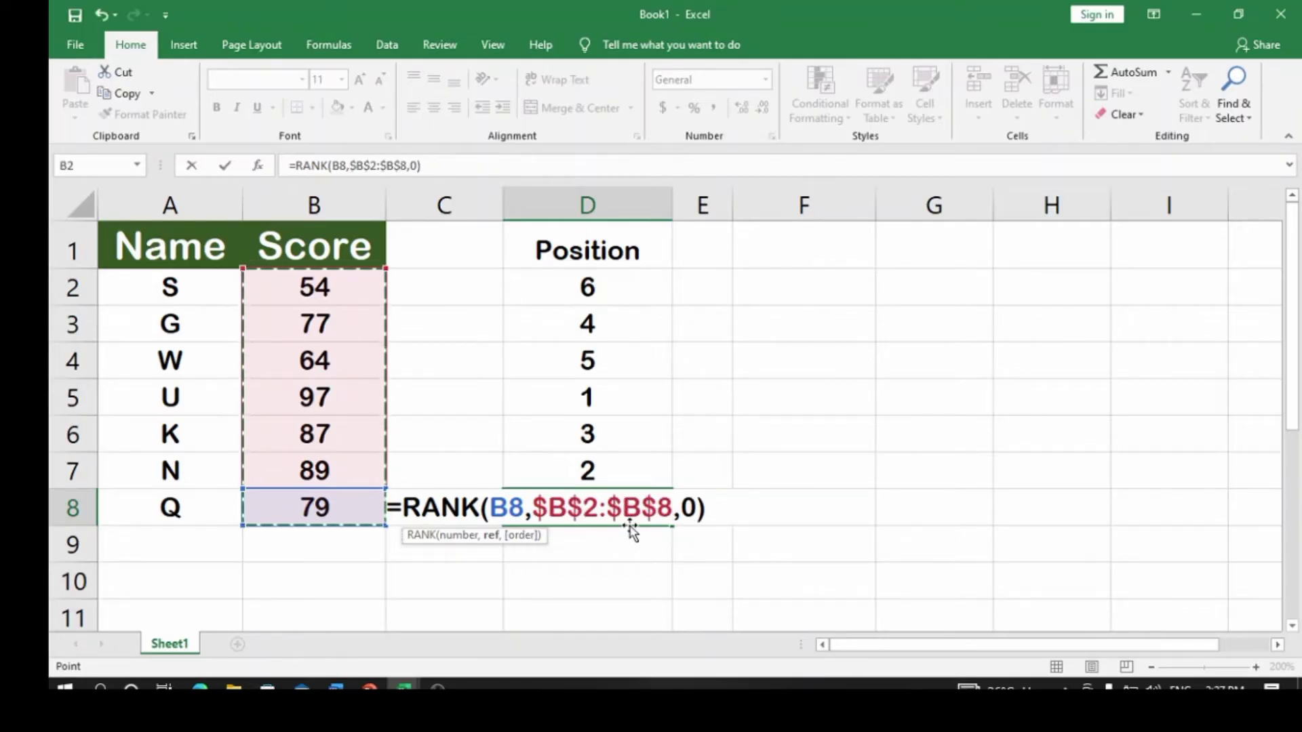
key("Return")
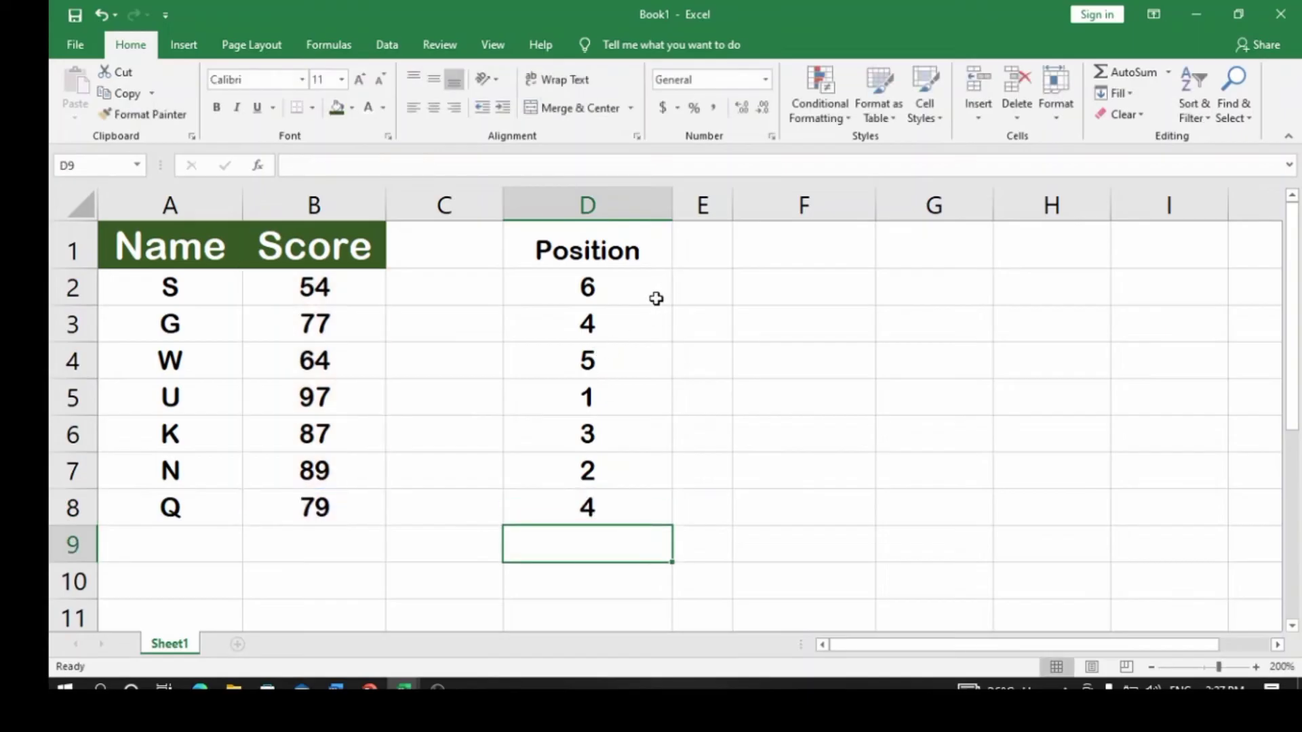
left_click_drag(619, 285, 633, 511)
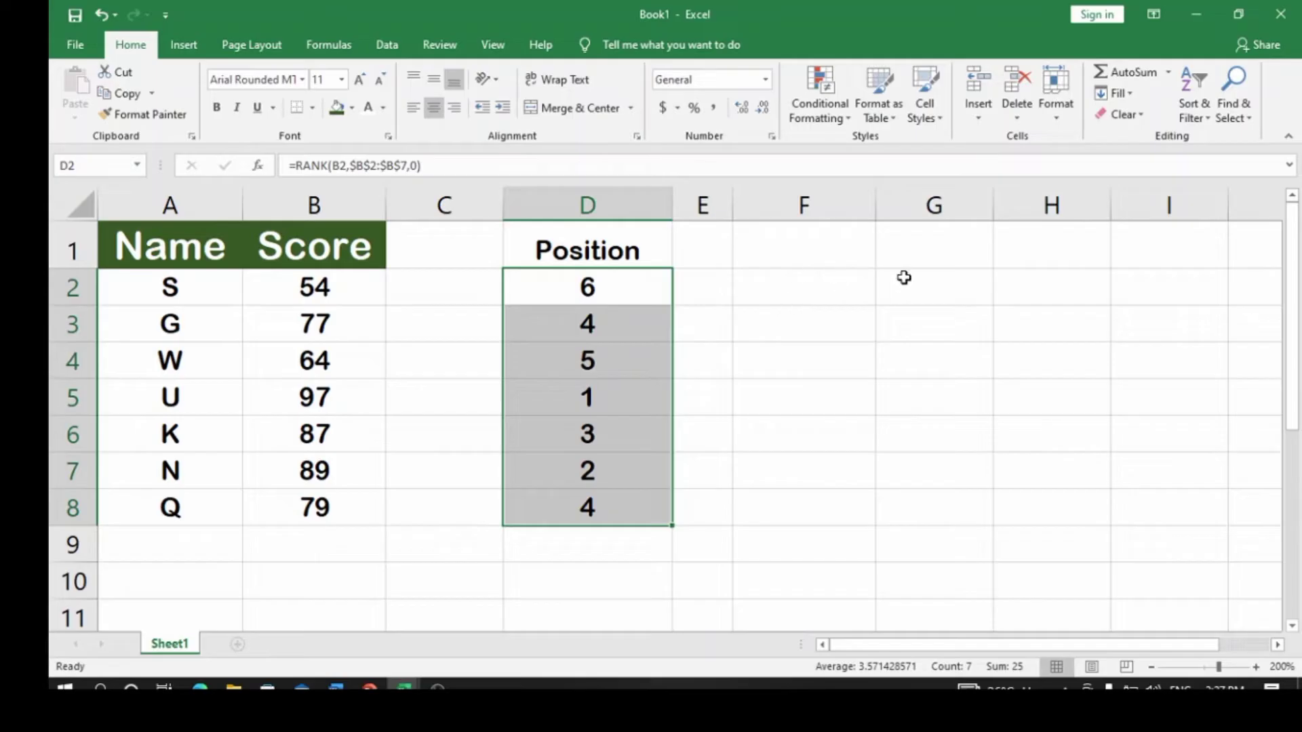
- Enter the heading Top 3 in F1 with the ranks 1, 2 and 3 below it in F2:F4
left_click(831, 265)
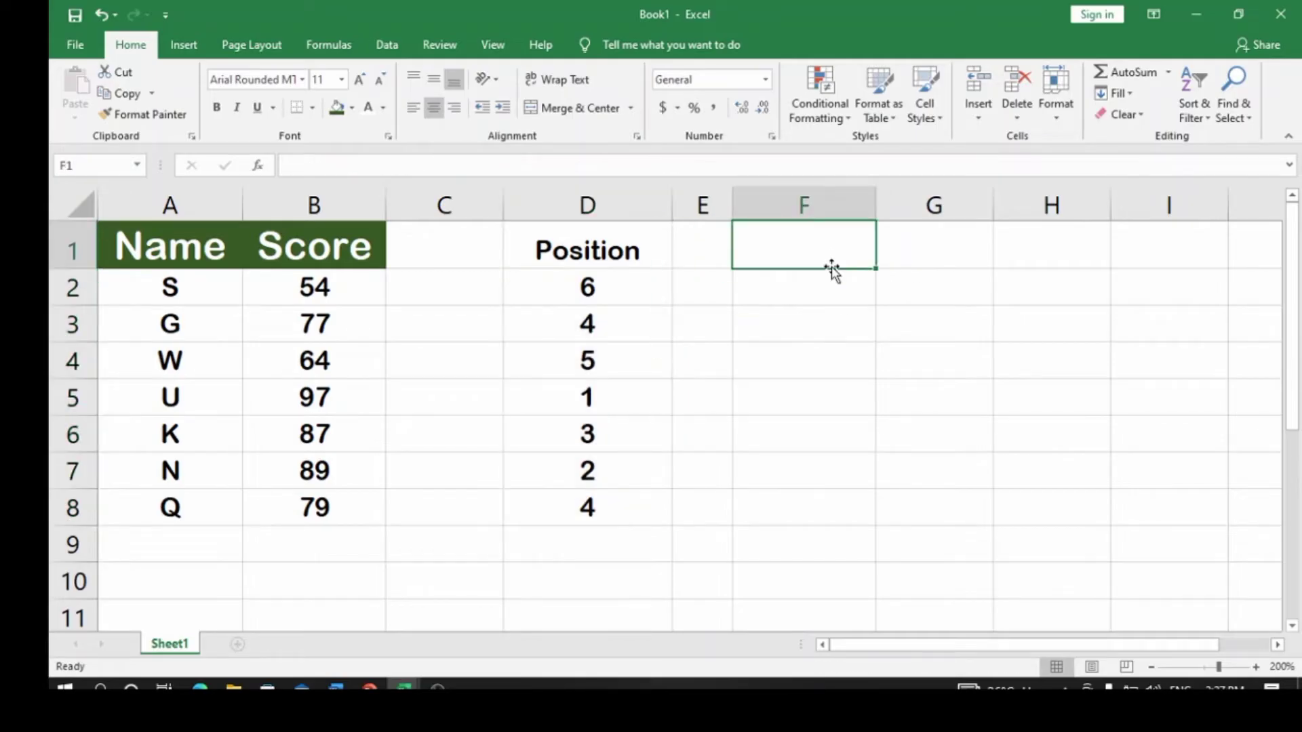
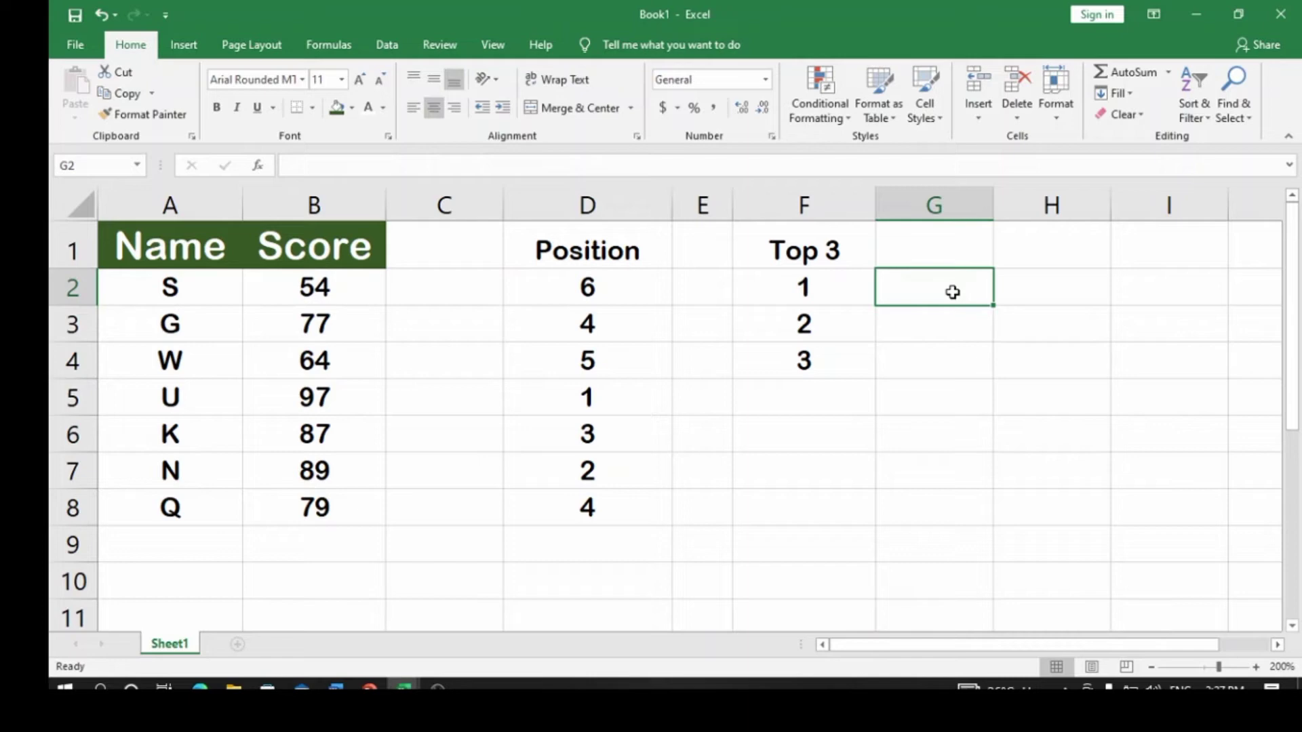
left_click(1280, 14)
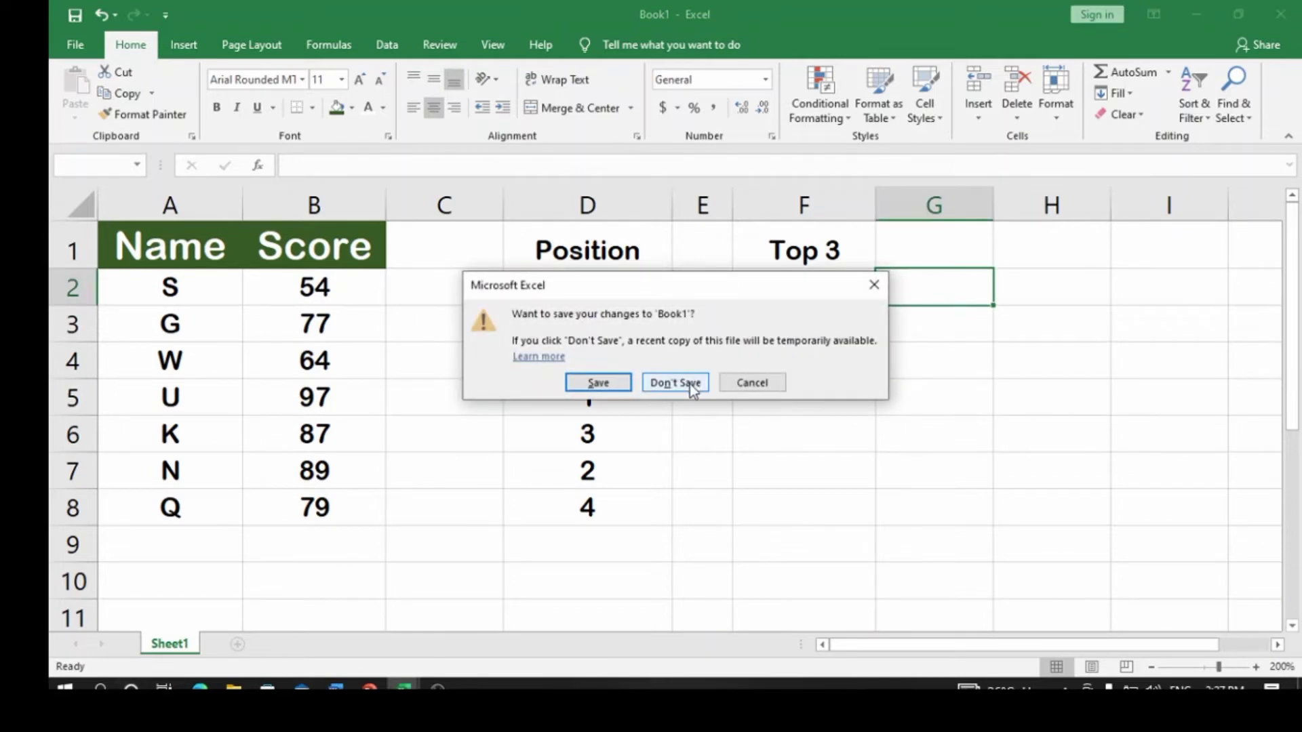
left_click(758, 387)
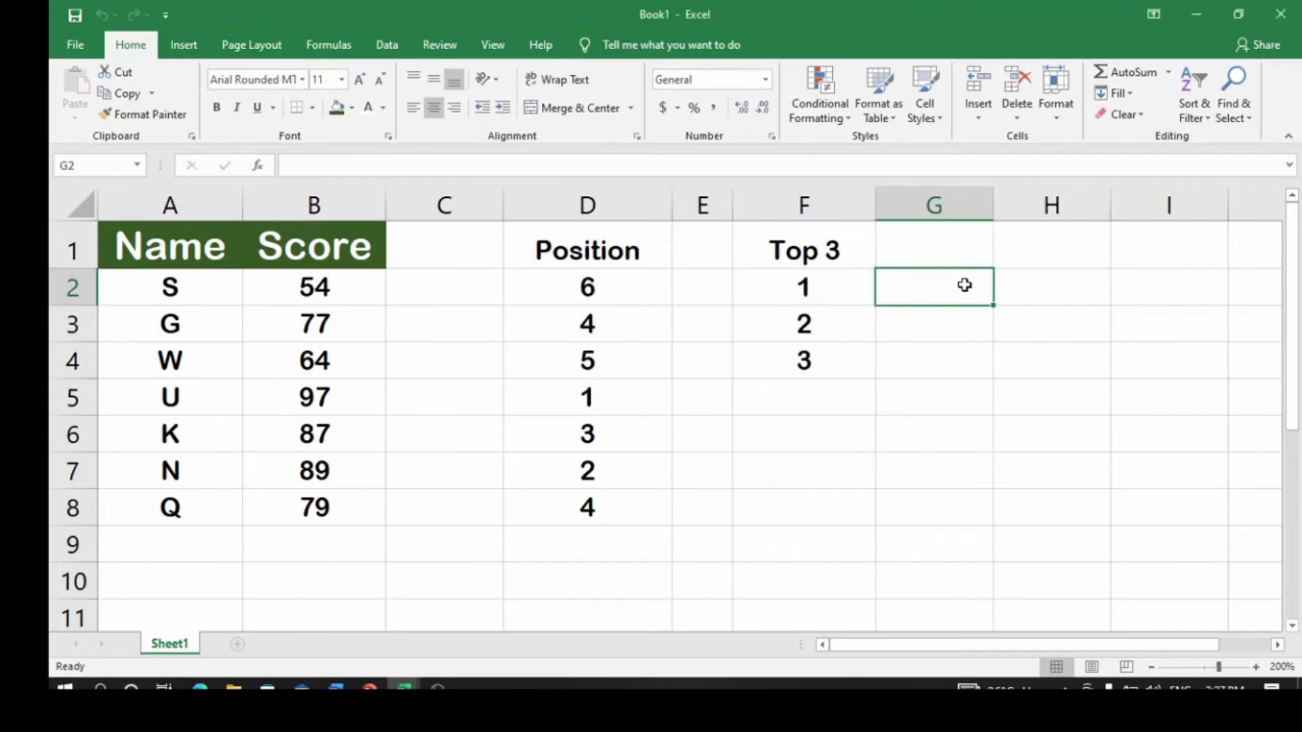
type("=index")
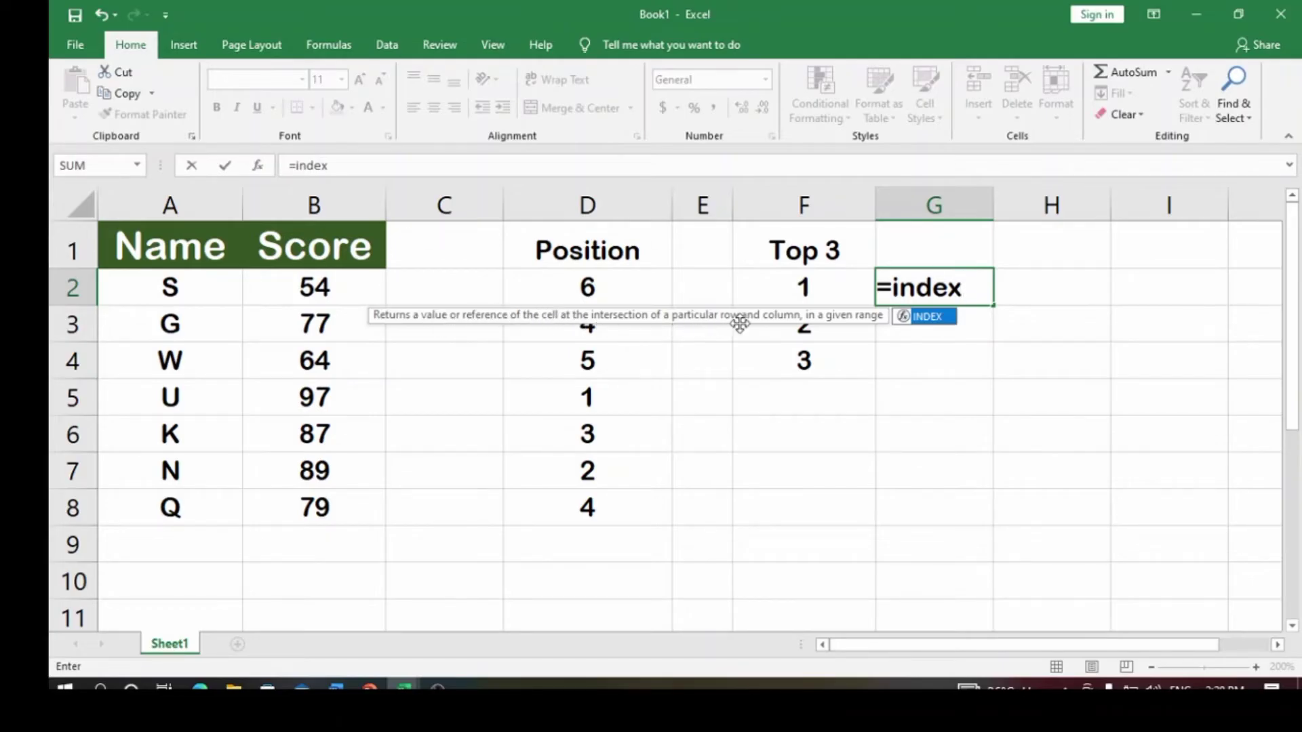
key("Return")
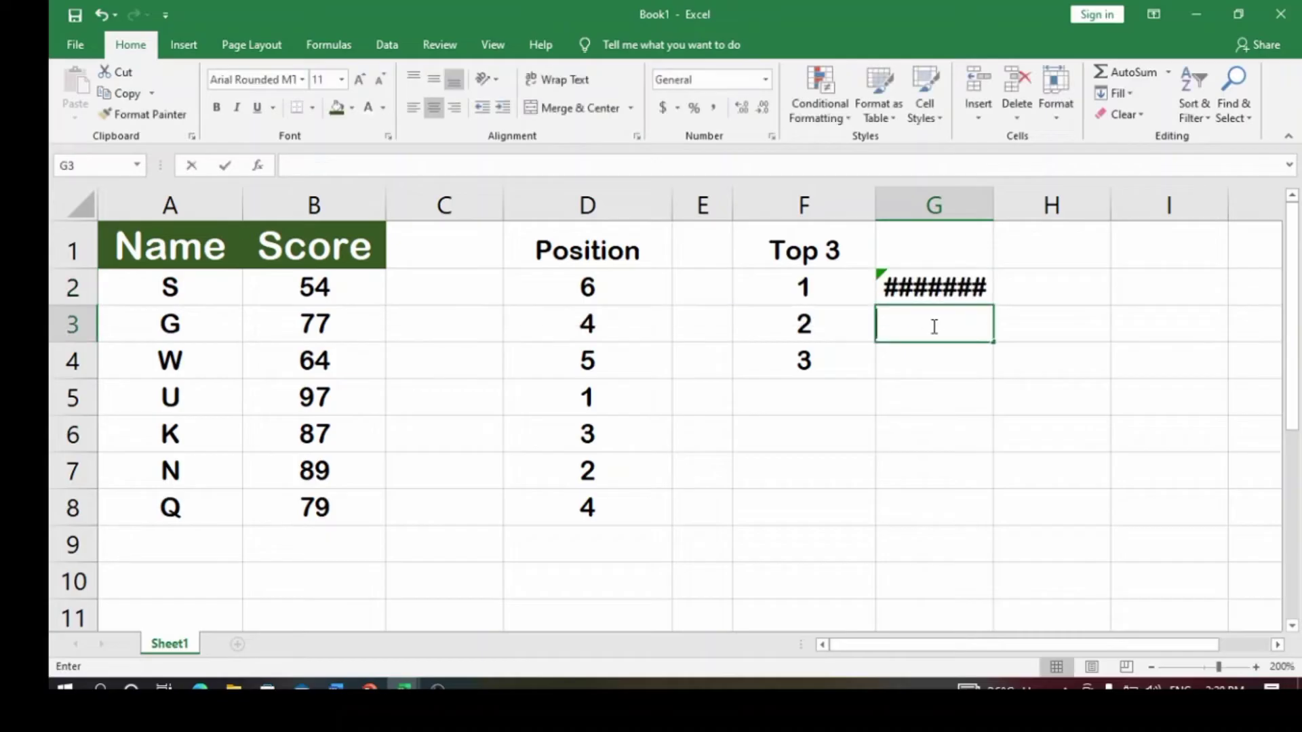
left_click(939, 288)
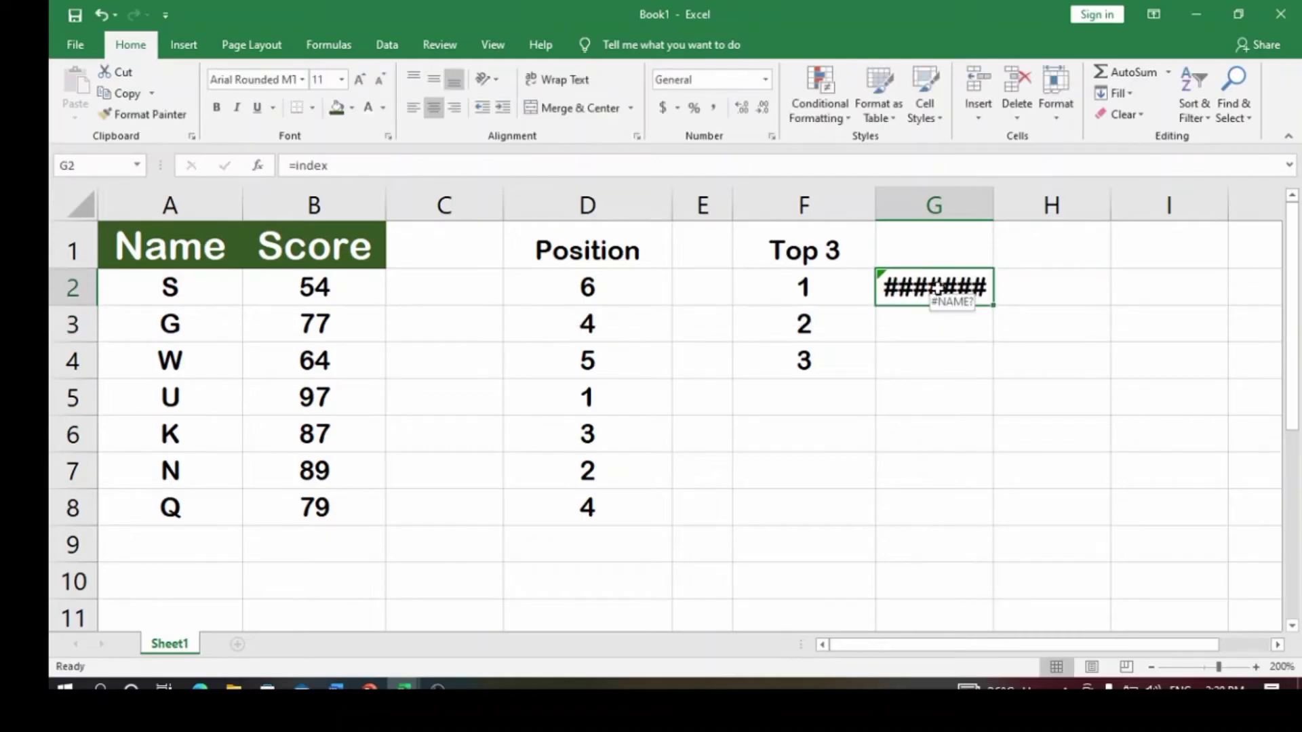
type("=index")
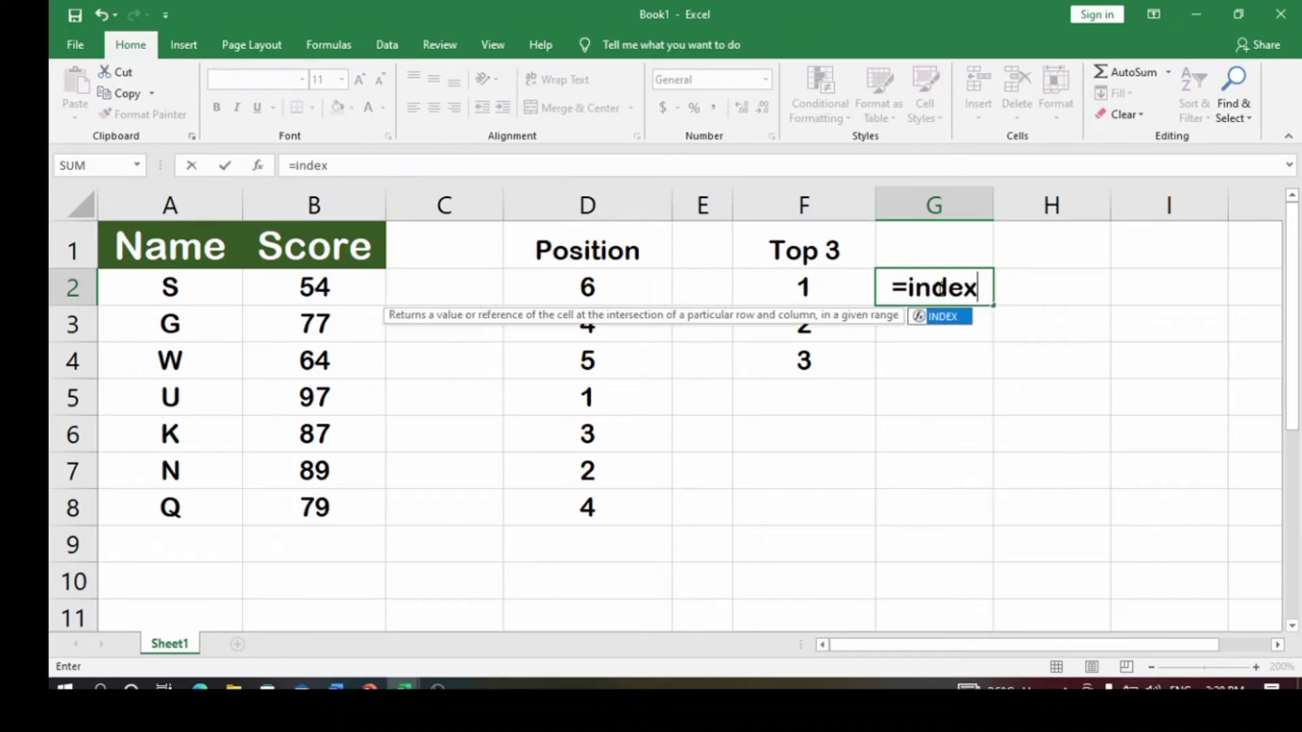
key("Return")
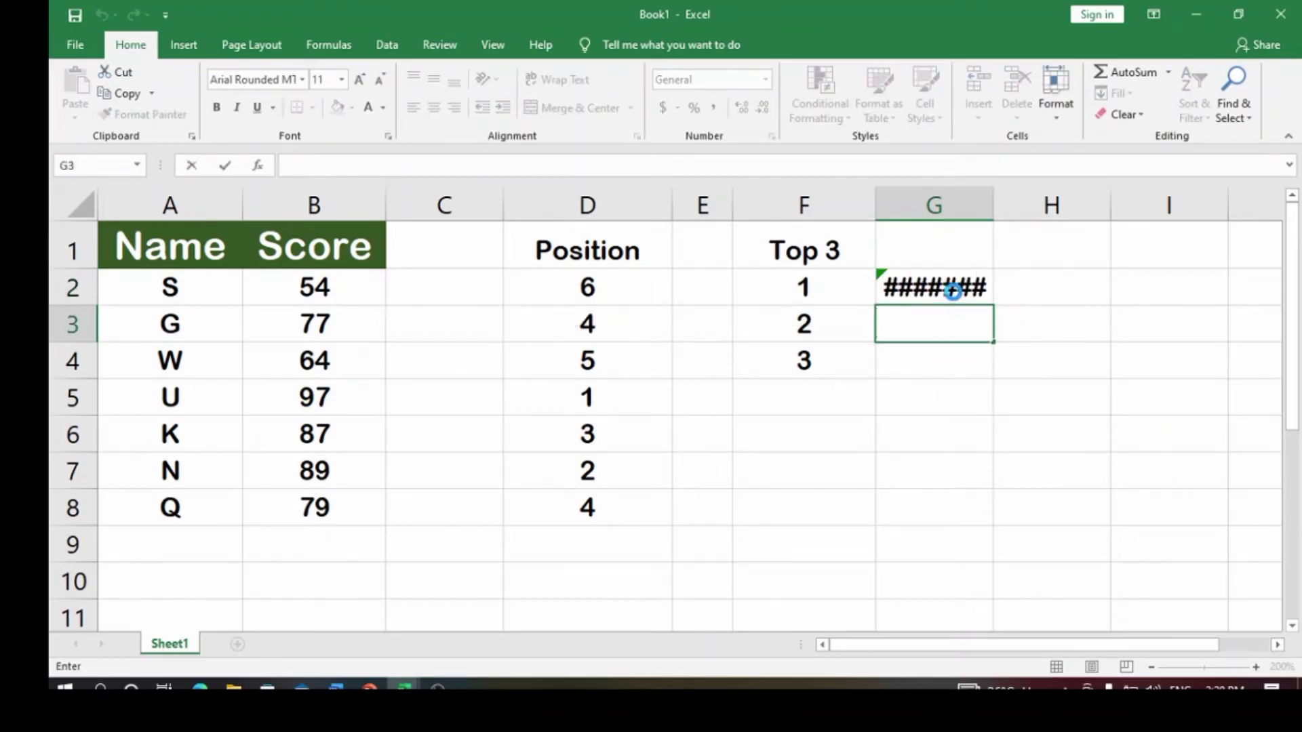
left_click(953, 290)
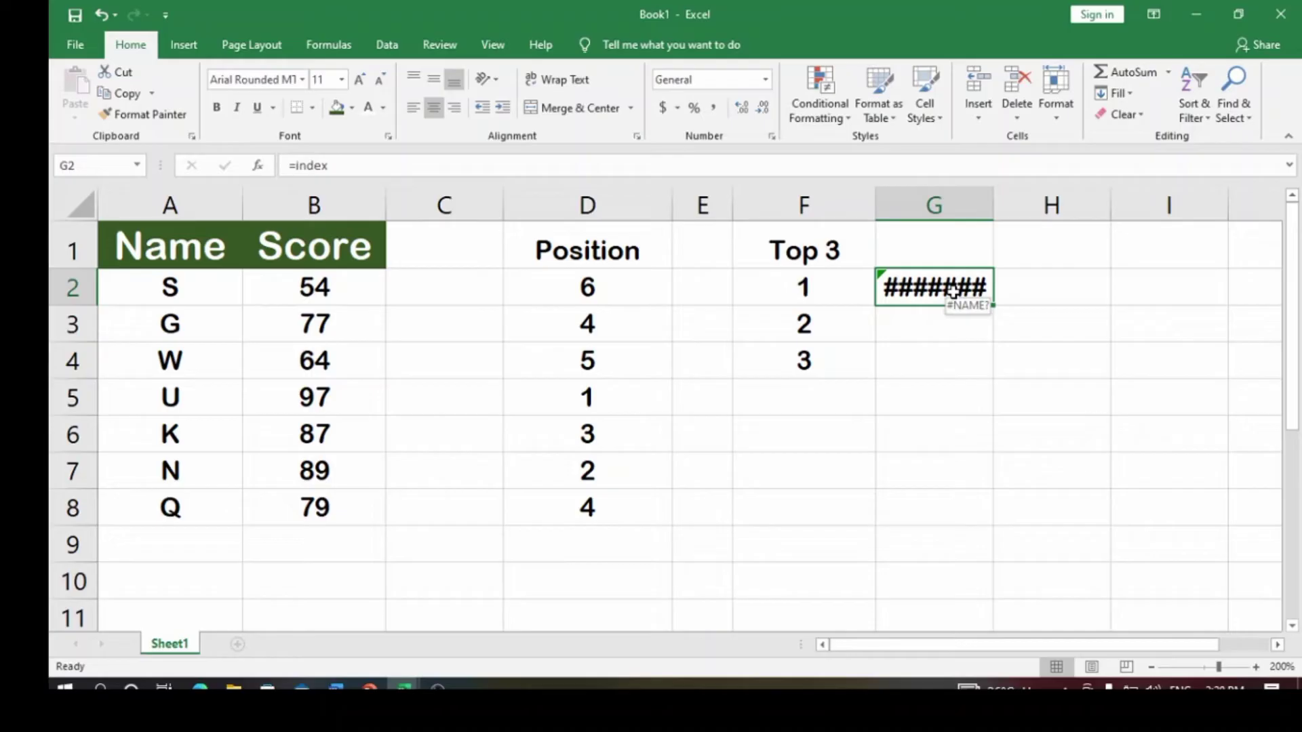
- Begin an INDEX formula in G2 with the name list as the absolute array $A$2:$A$8
type("=inde")
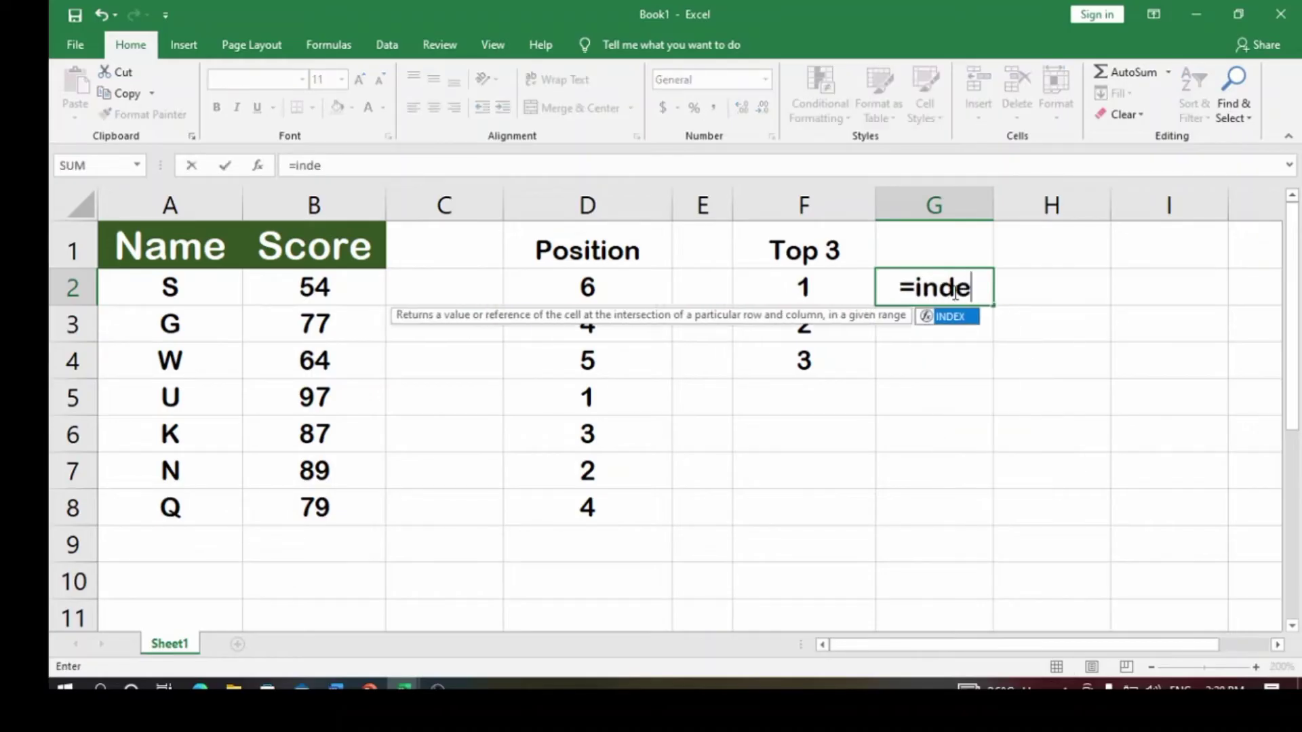
type("x")
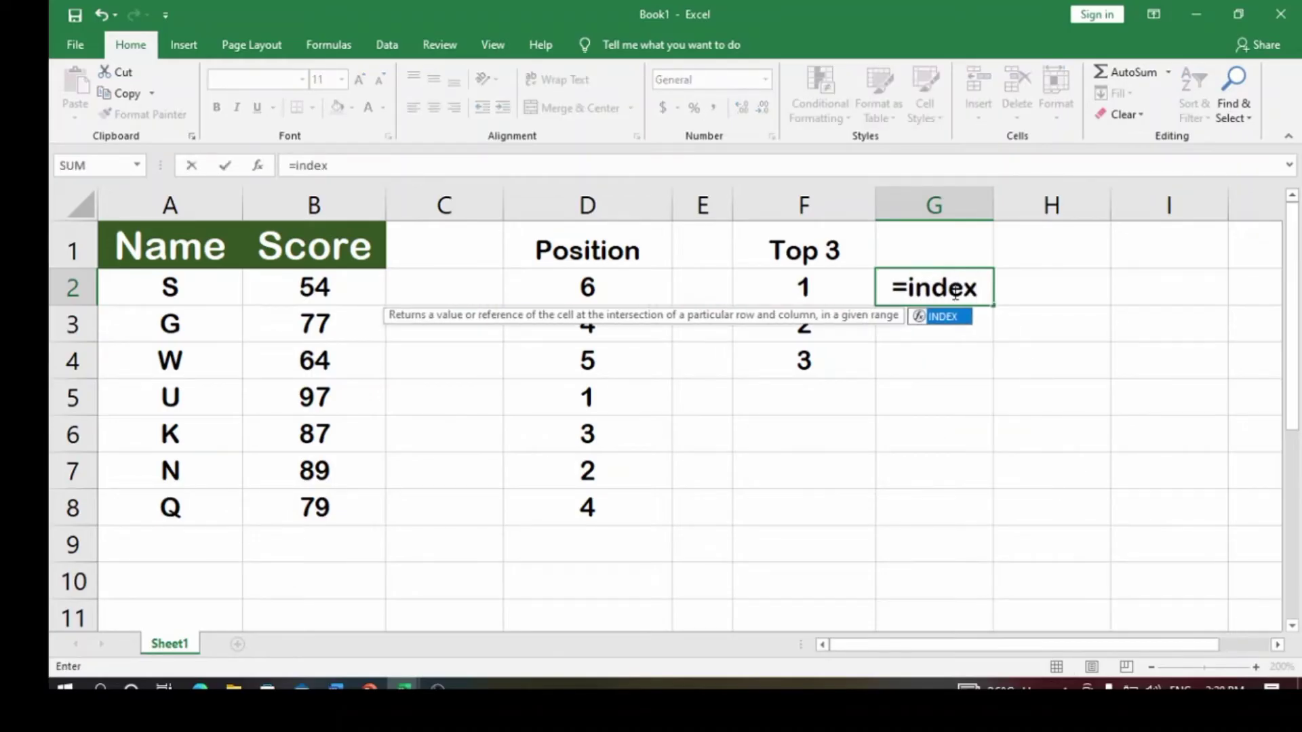
type("(")
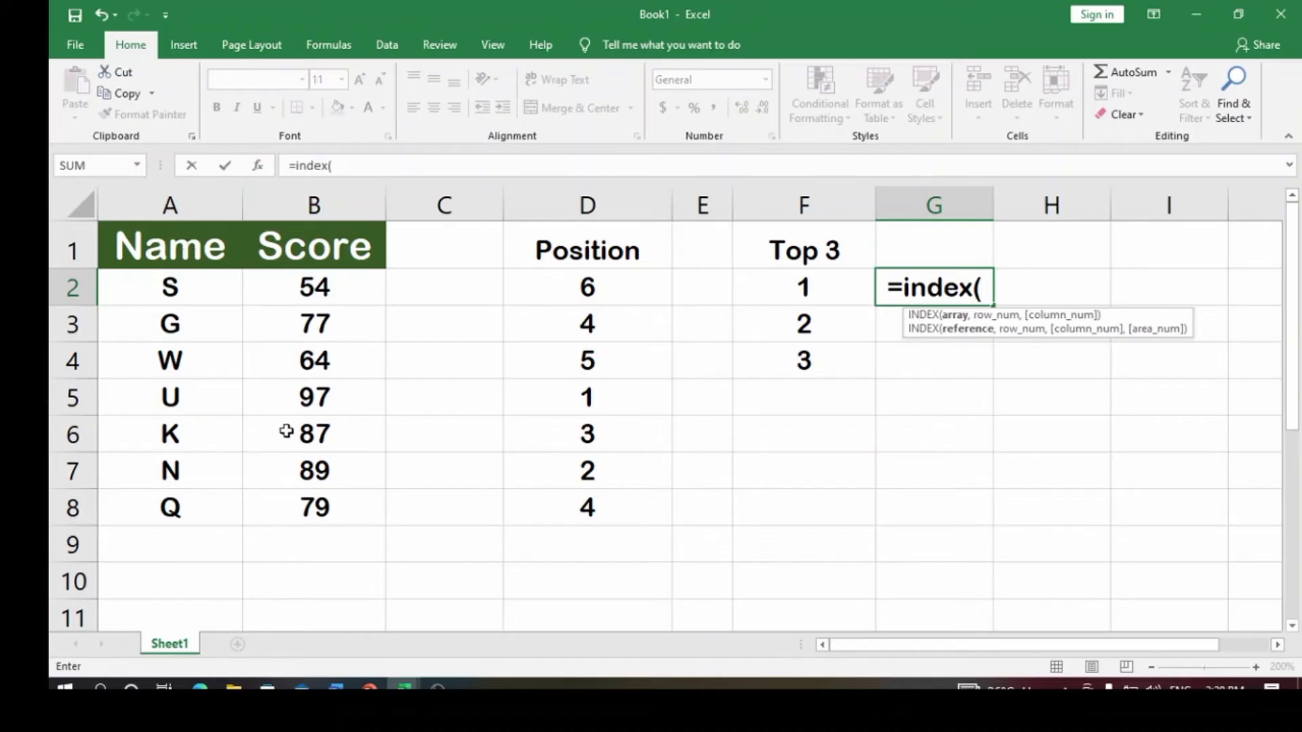
left_click_drag(130, 284, 172, 506)
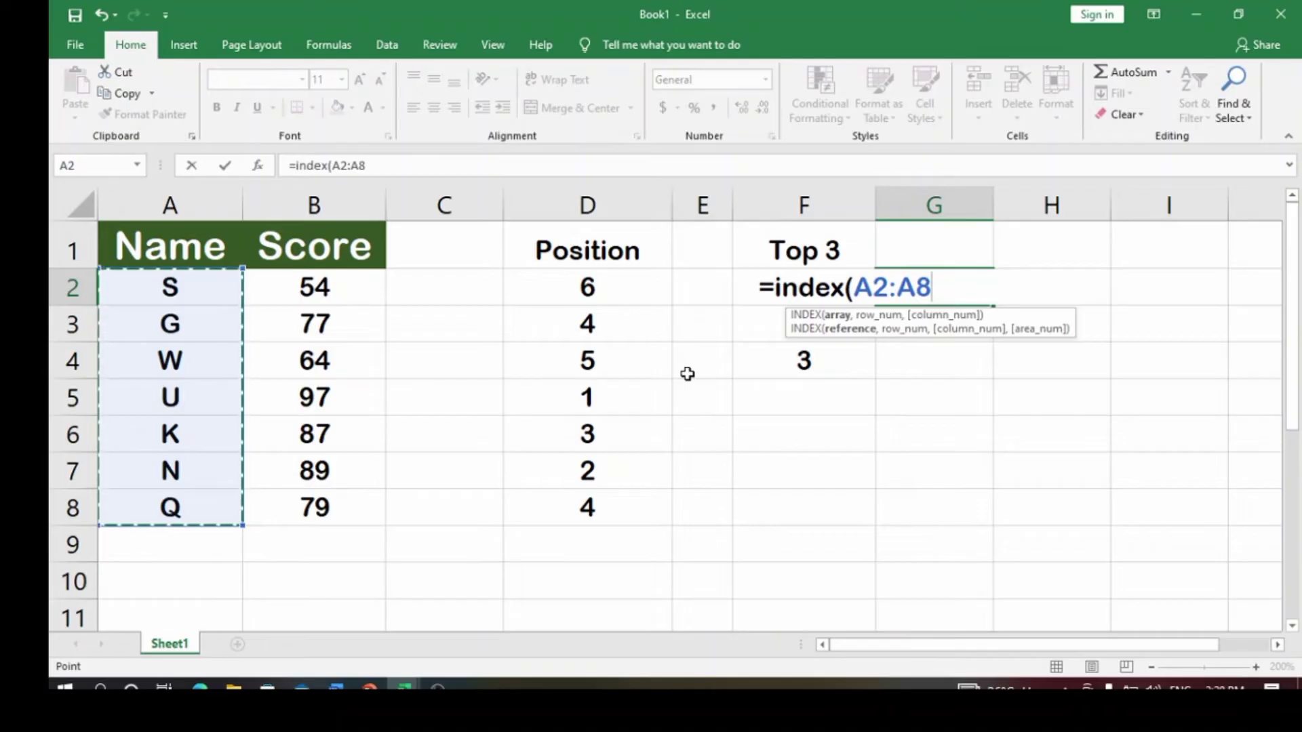
key("F4")
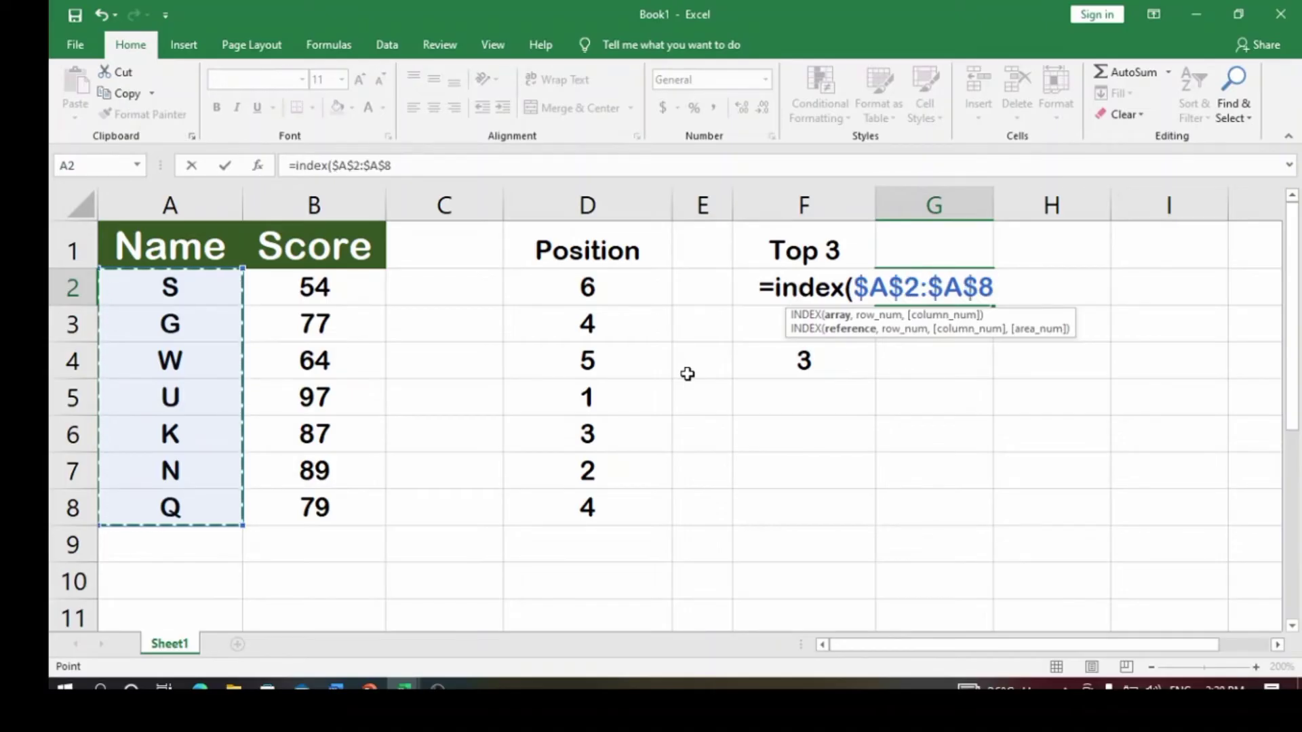
type(",")
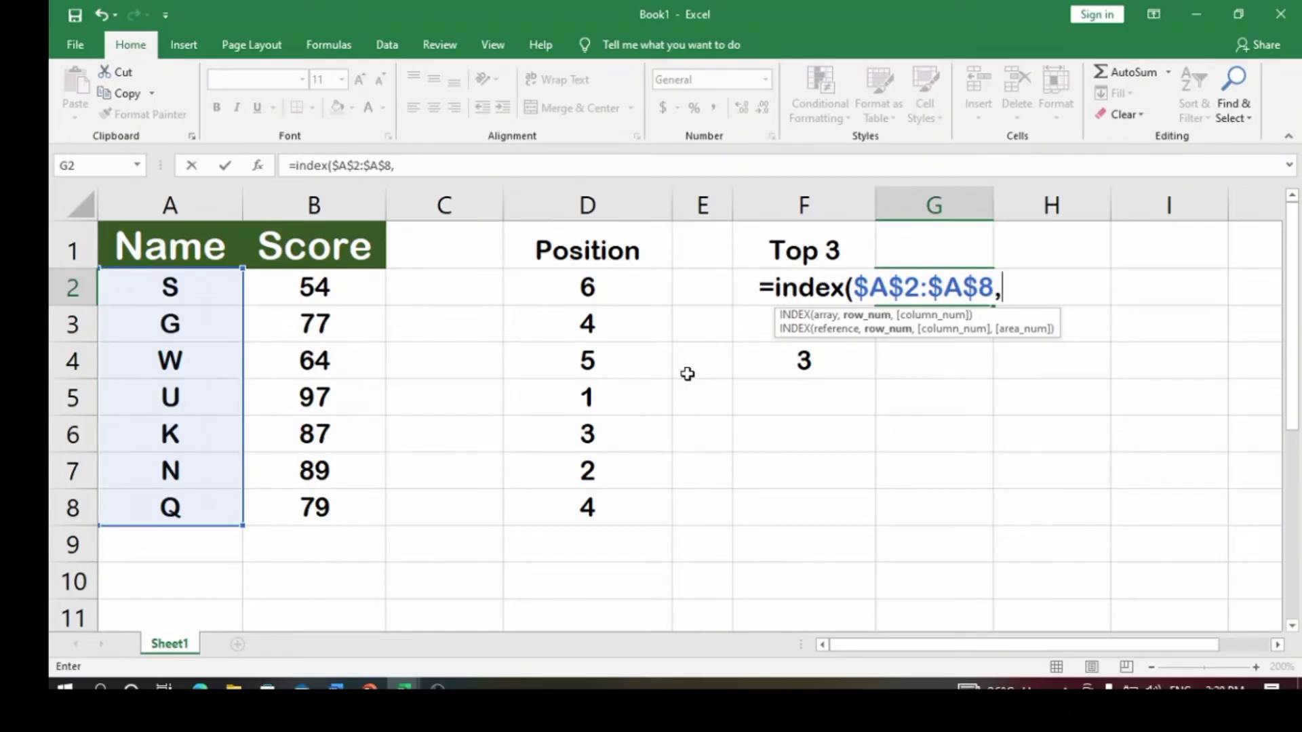
- Nest a MATCH function as the row number of G2's INDEX formula, with F2 as the lookup value
type("m")
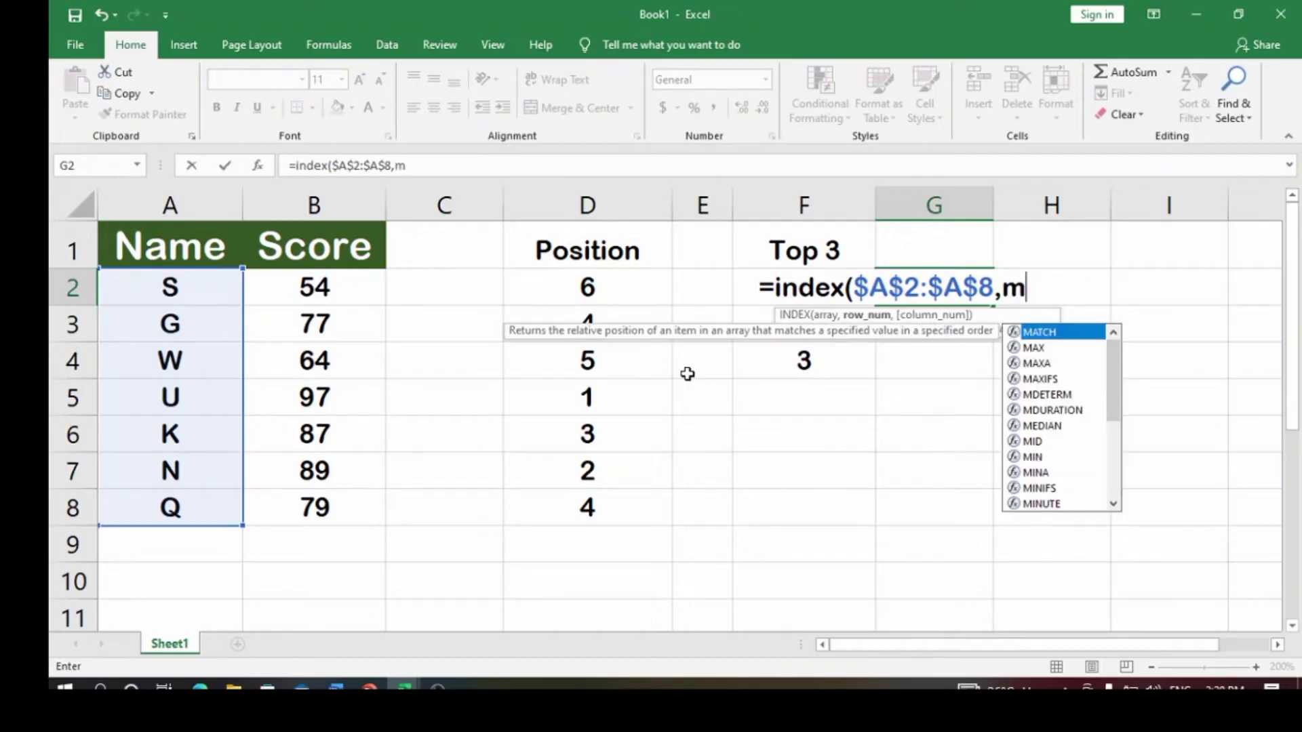
type("atch")
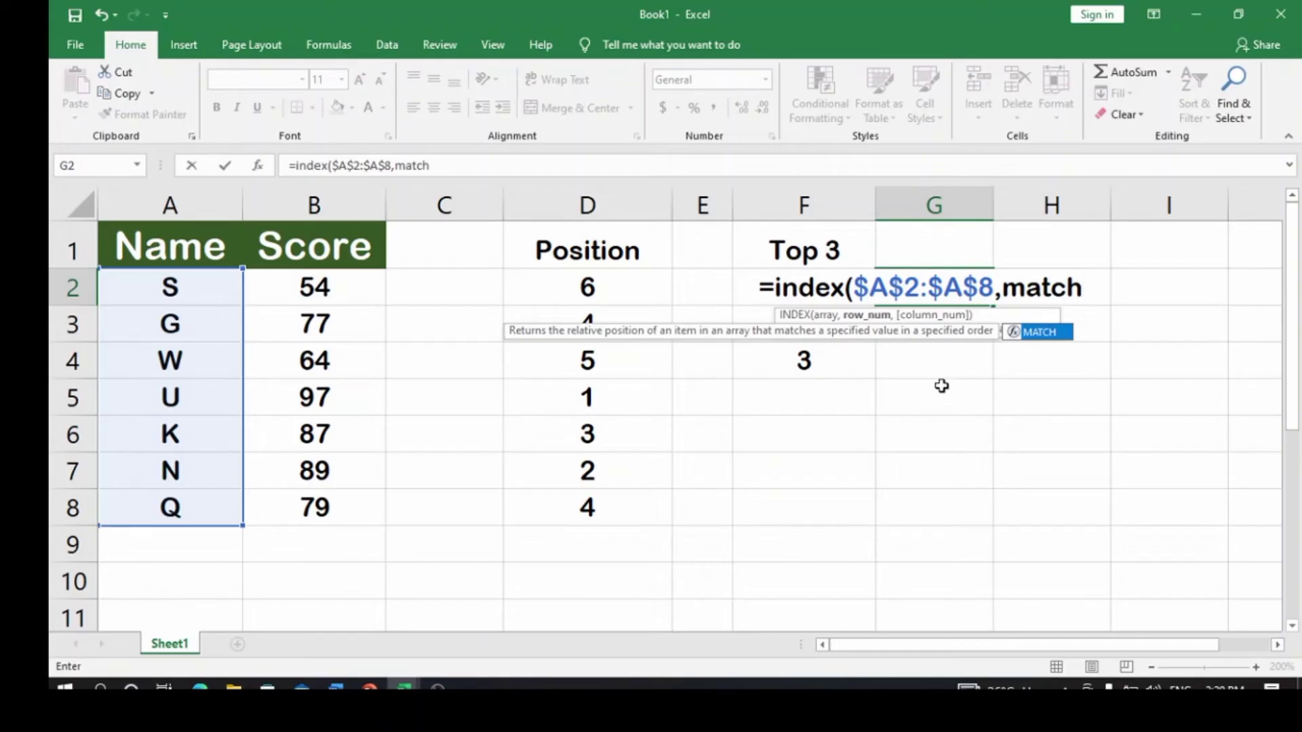
left_click(1051, 341)
double_click(1050, 341)
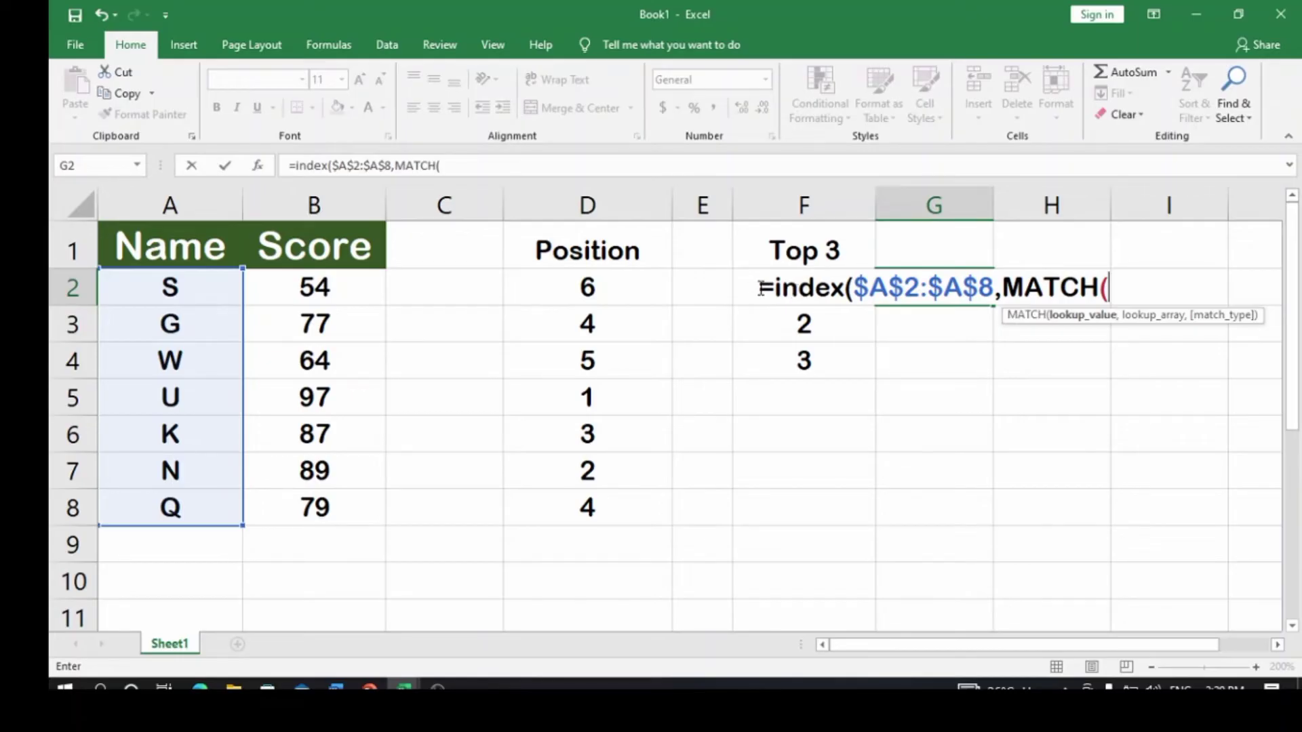
type("F2")
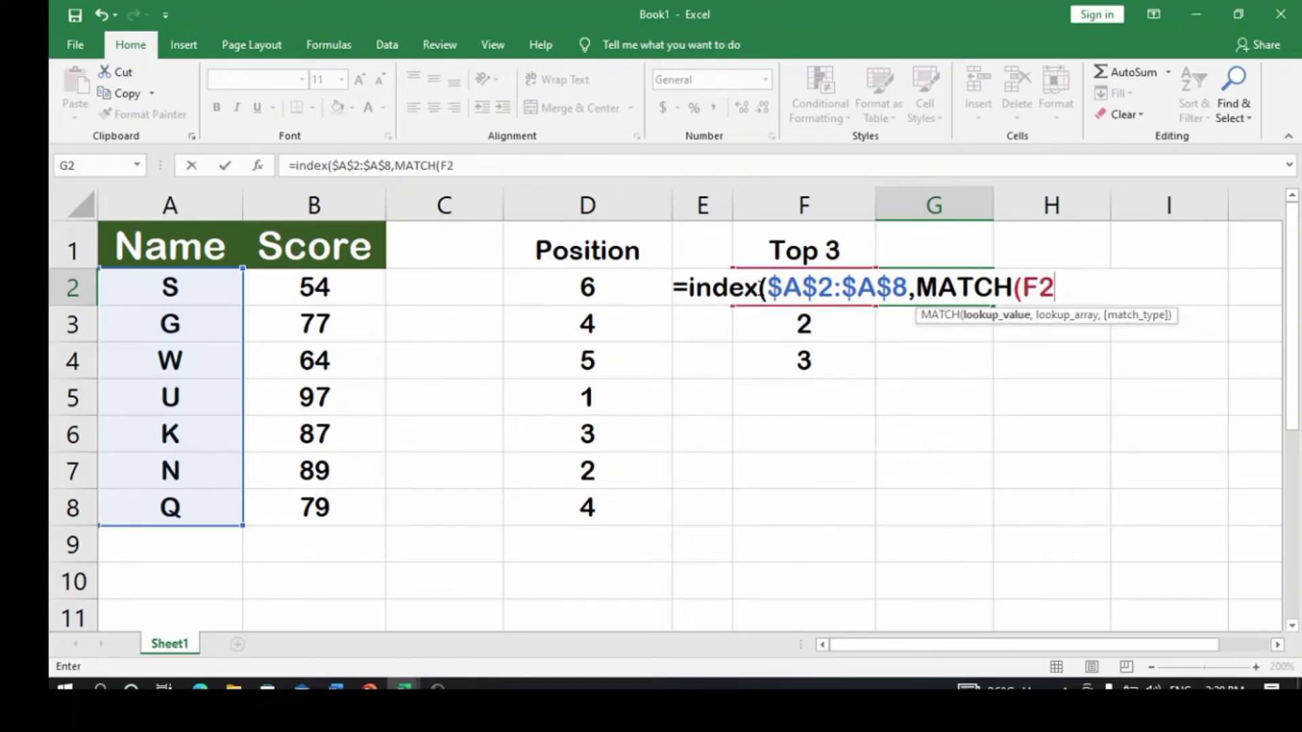
type(",")
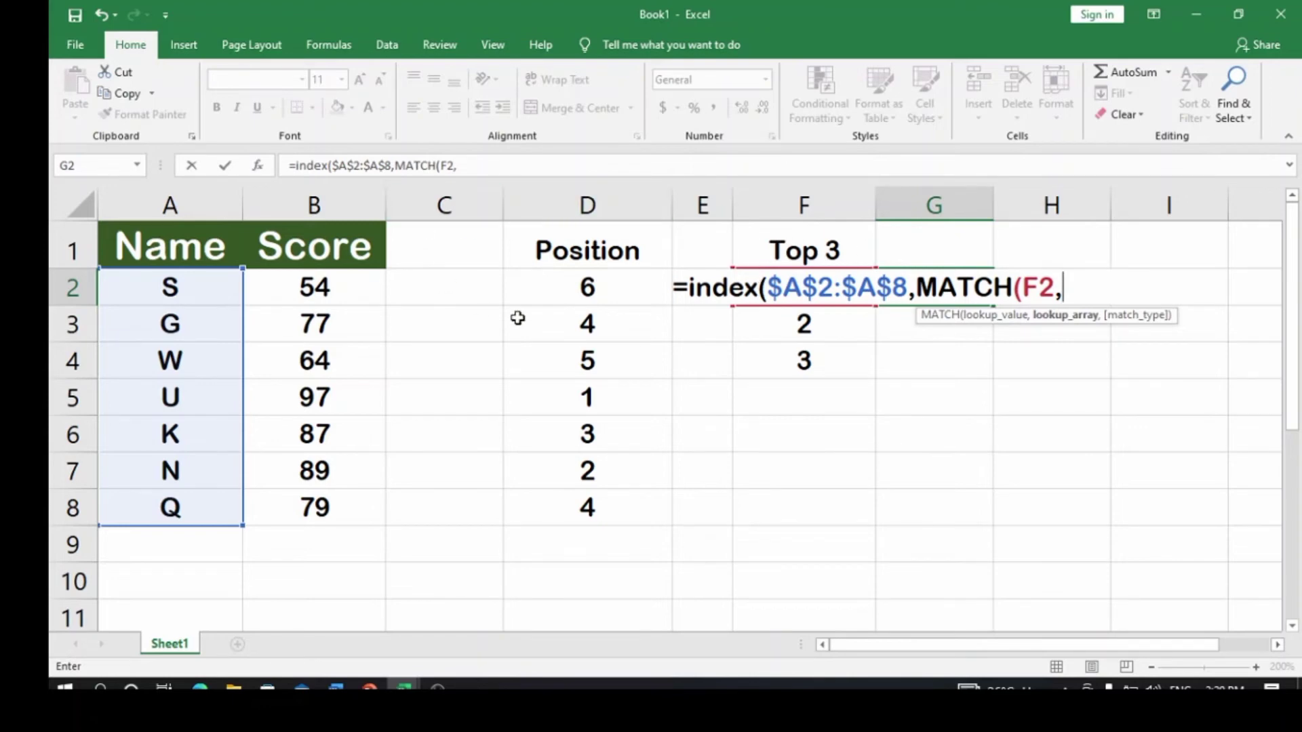
- Complete G2's MATCH with lookup array D2:D8 and exact match 0, accepting the corrected closing parenthesis
left_click_drag(573, 276, 588, 510)
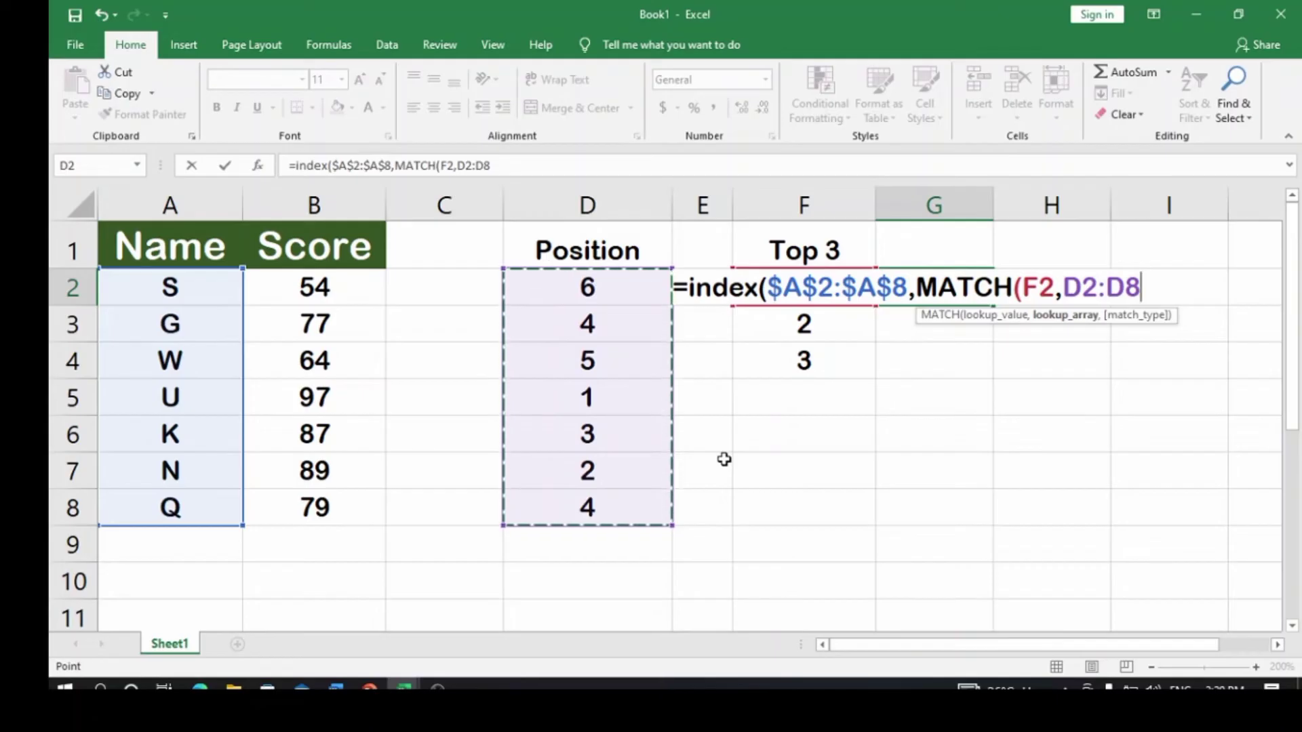
type(",")
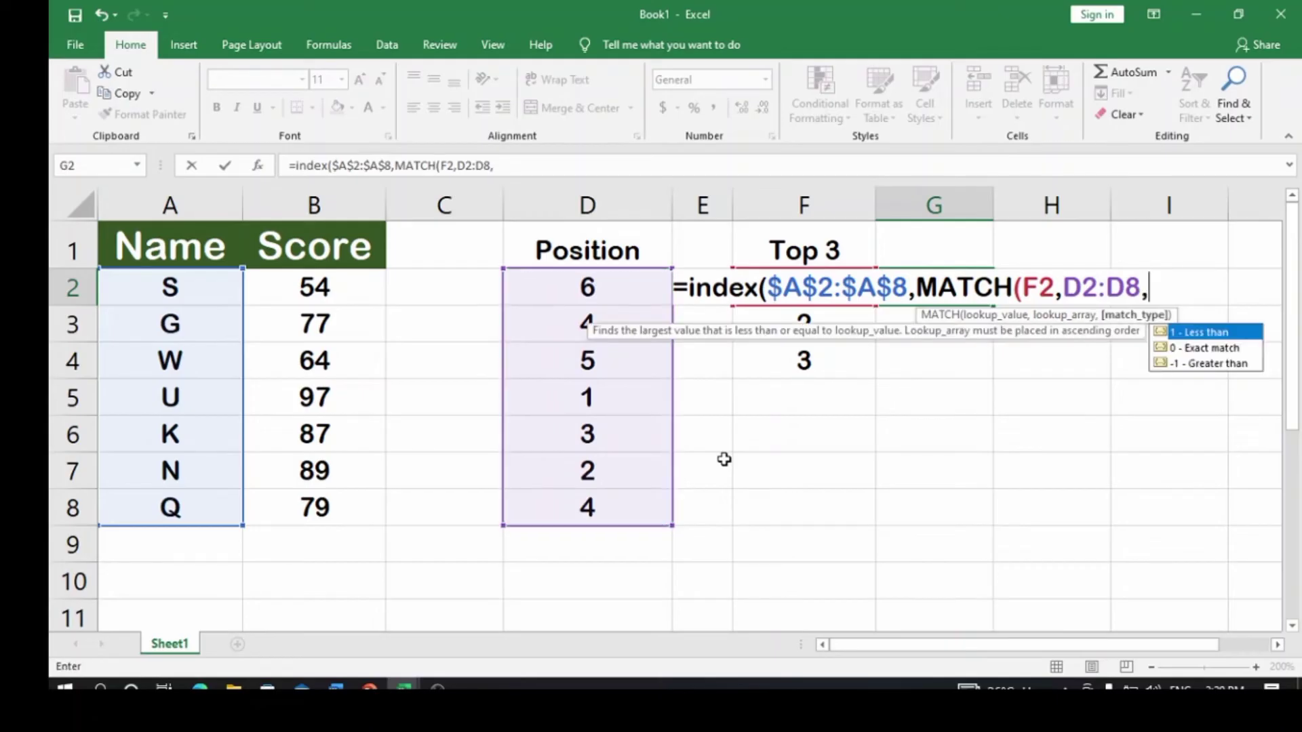
left_click(1205, 348)
double_click(1205, 349)
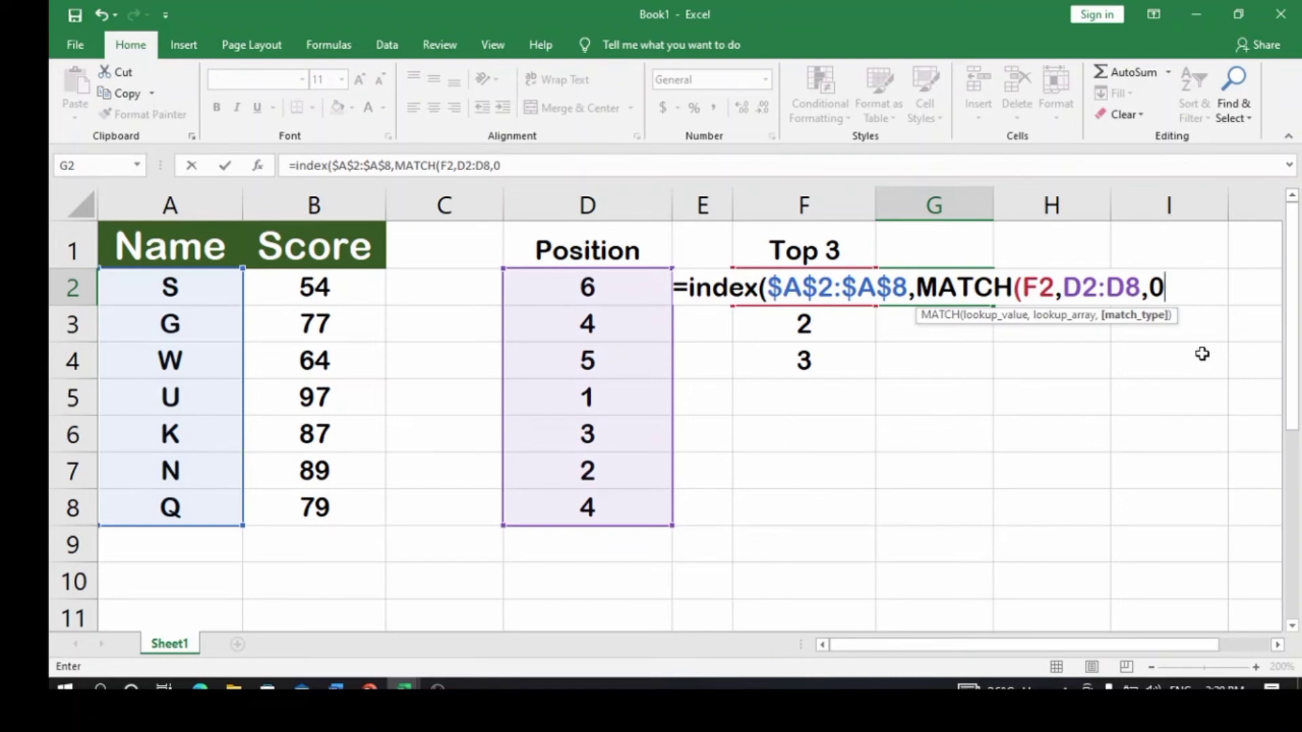
type(")")
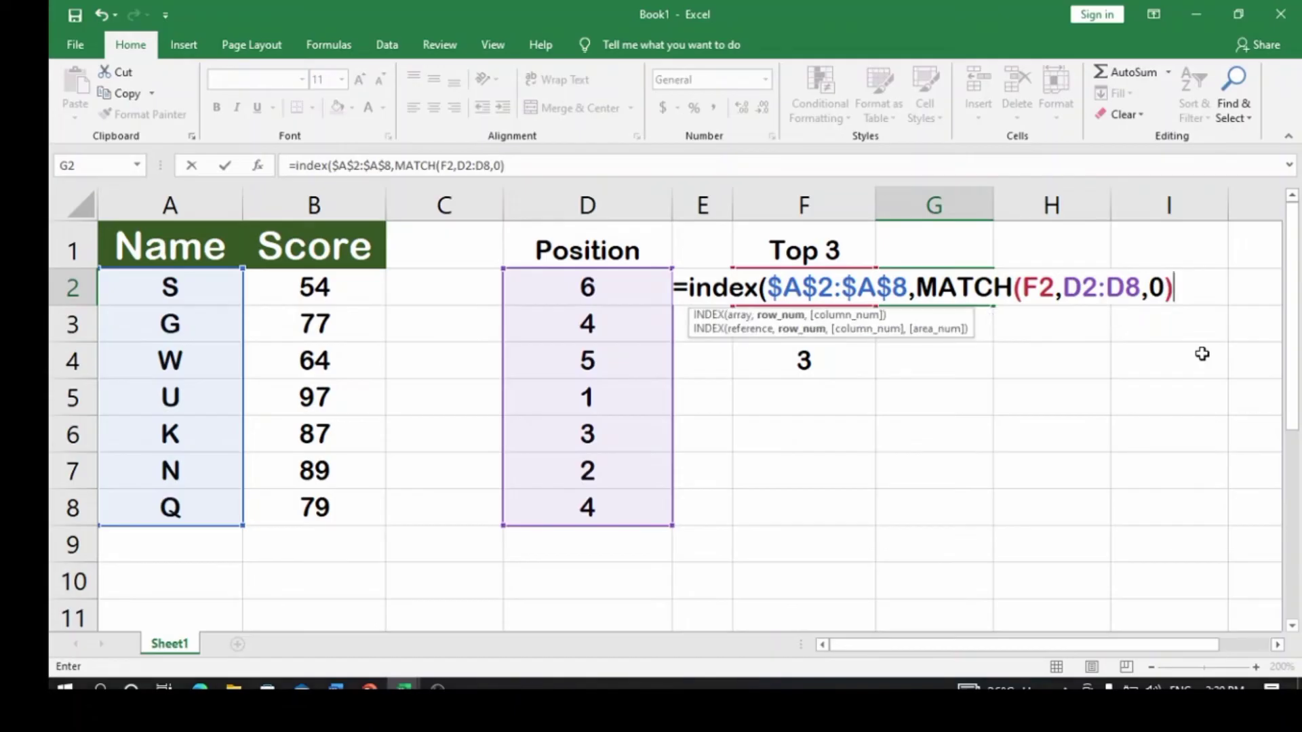
key("Return")
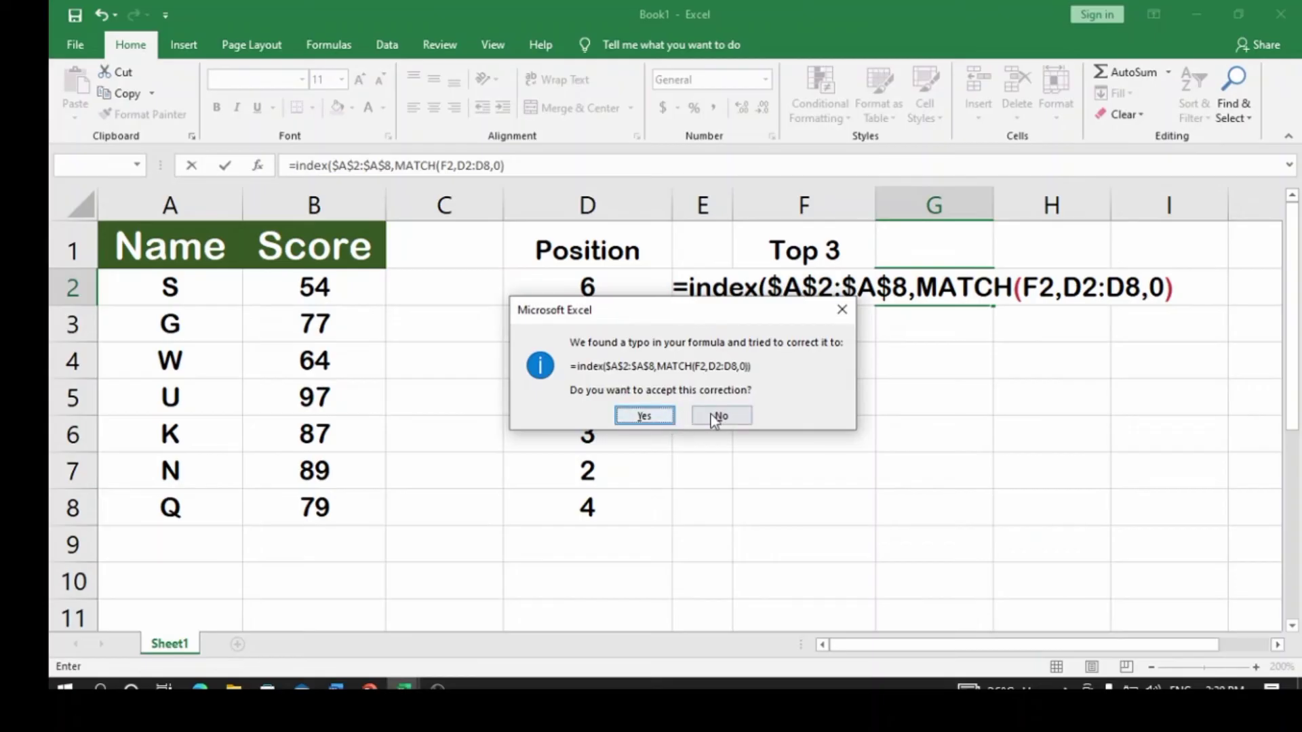
left_click(668, 416)
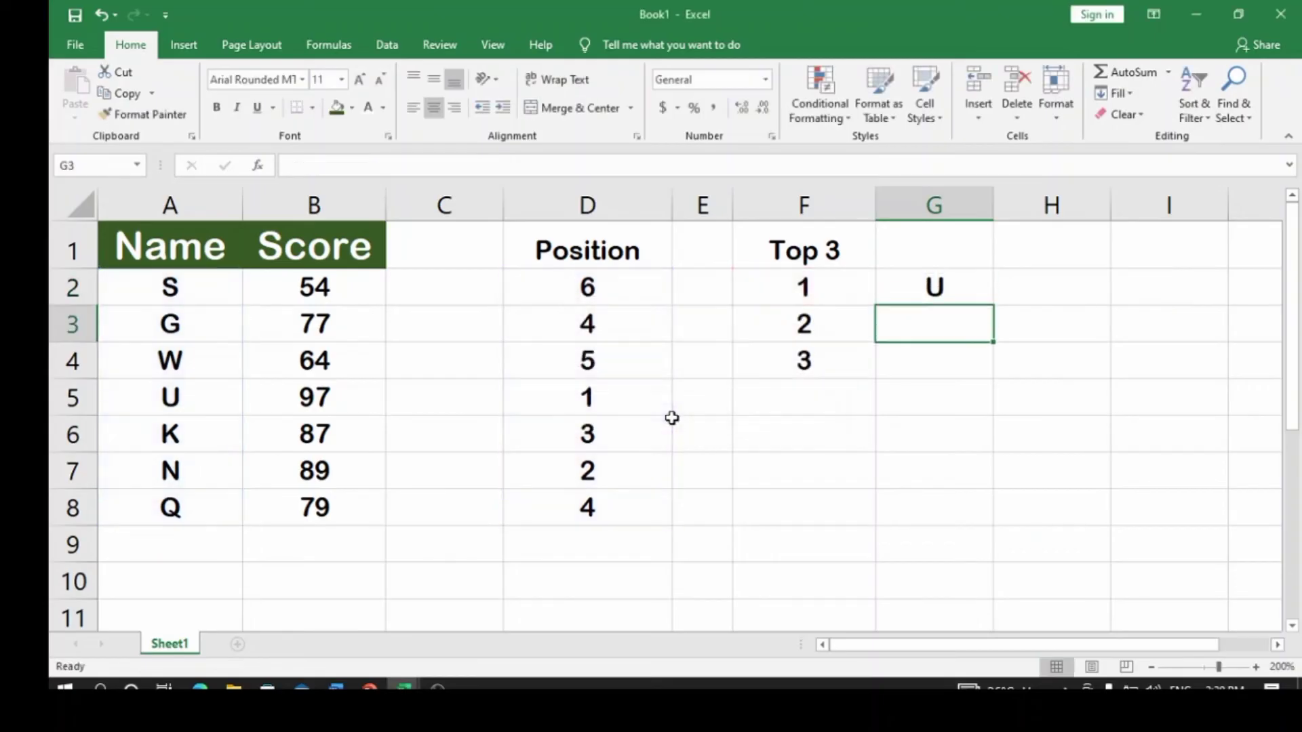
- Review the references in G2's INDEX and MATCH formula without changing it
double_click(934, 288)
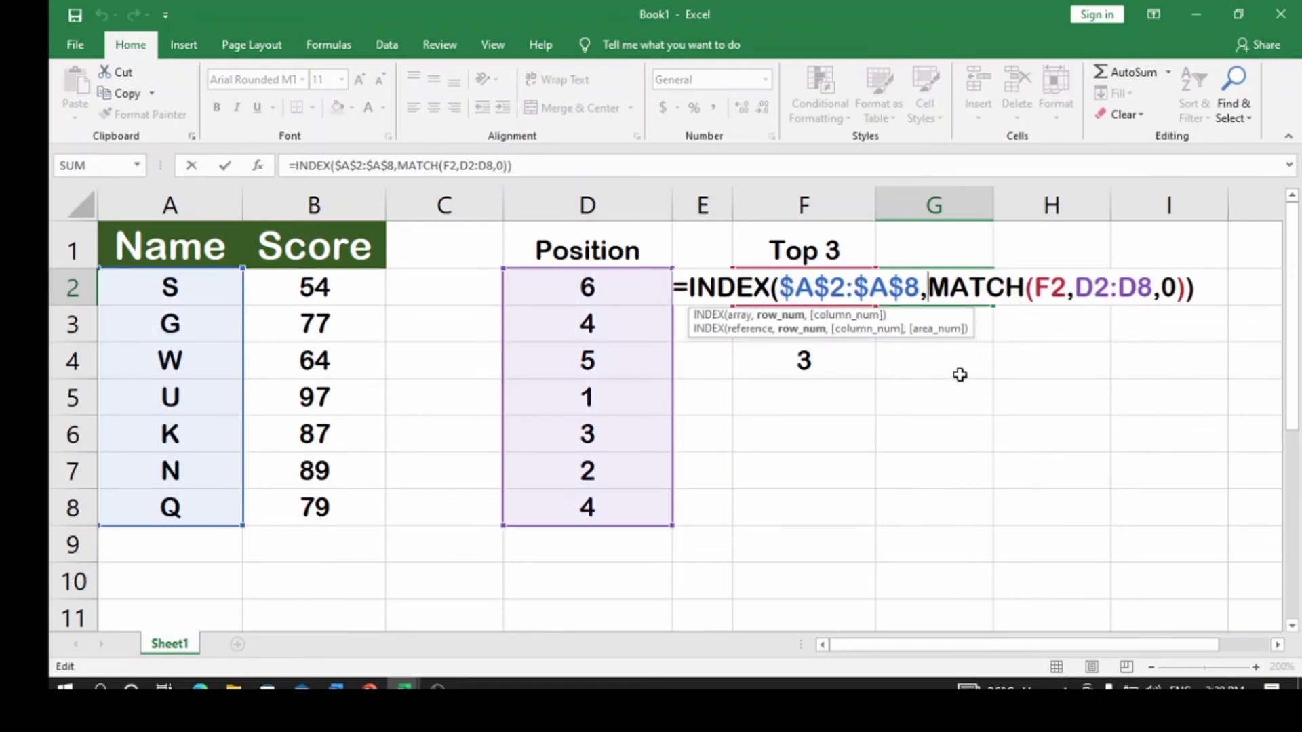
key("Return")
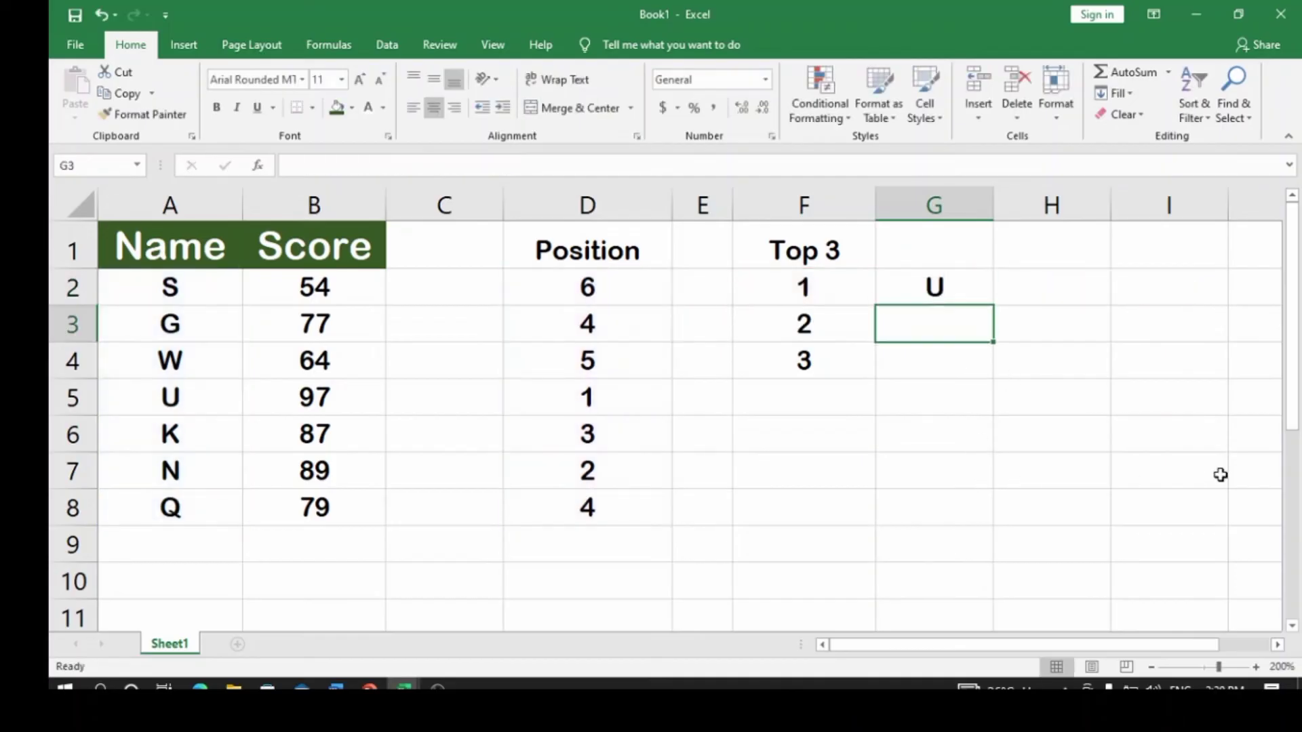
left_click(953, 299)
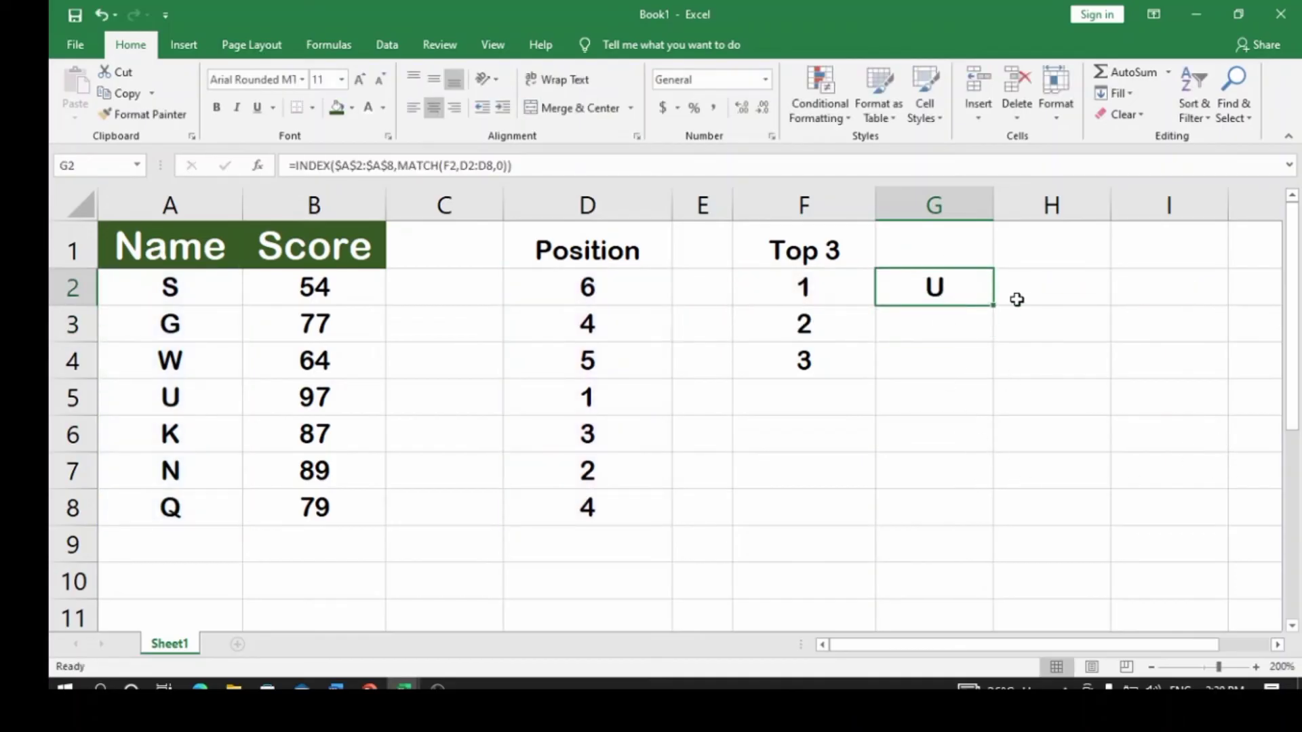
- Try filling G2's INDEX and MATCH formula down through G4
left_click_drag(995, 307, 997, 369)
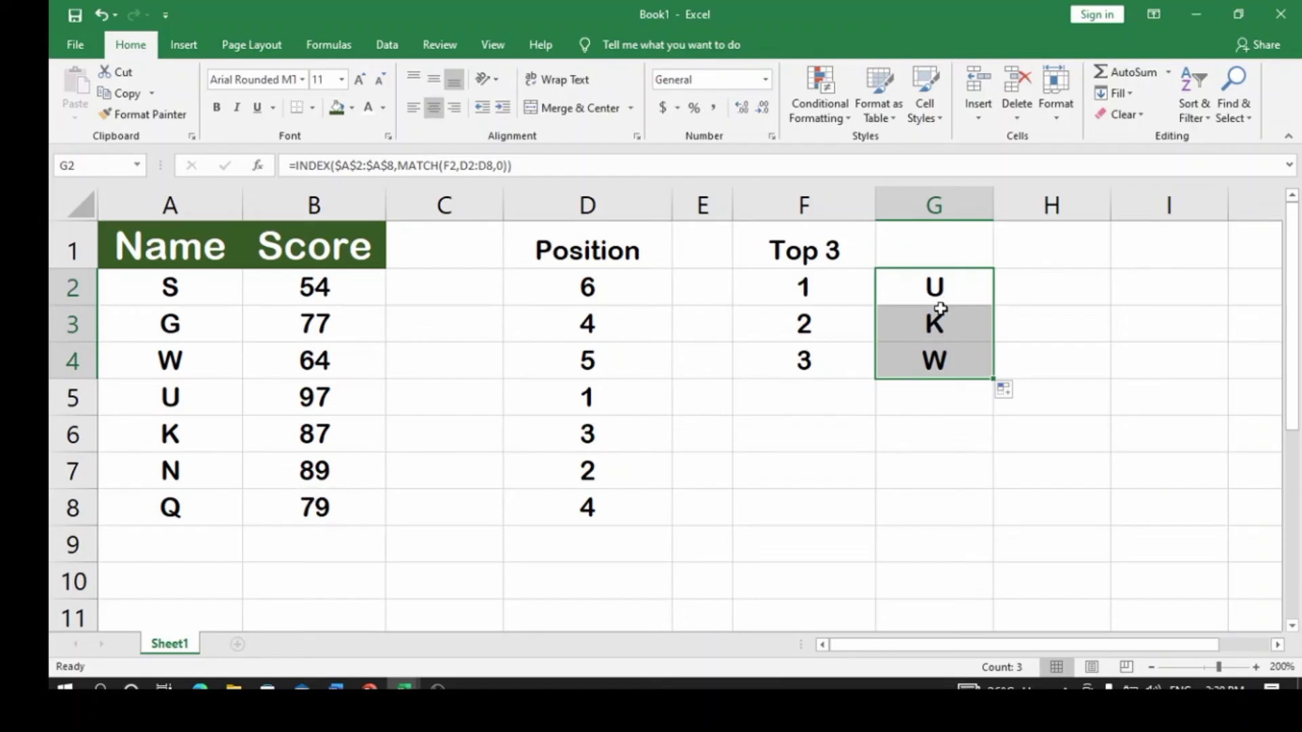
- Make the MATCH lookup array in G2 absolute as $D$2:$D$8 and fill the corrected formula down through G4
double_click(951, 291)
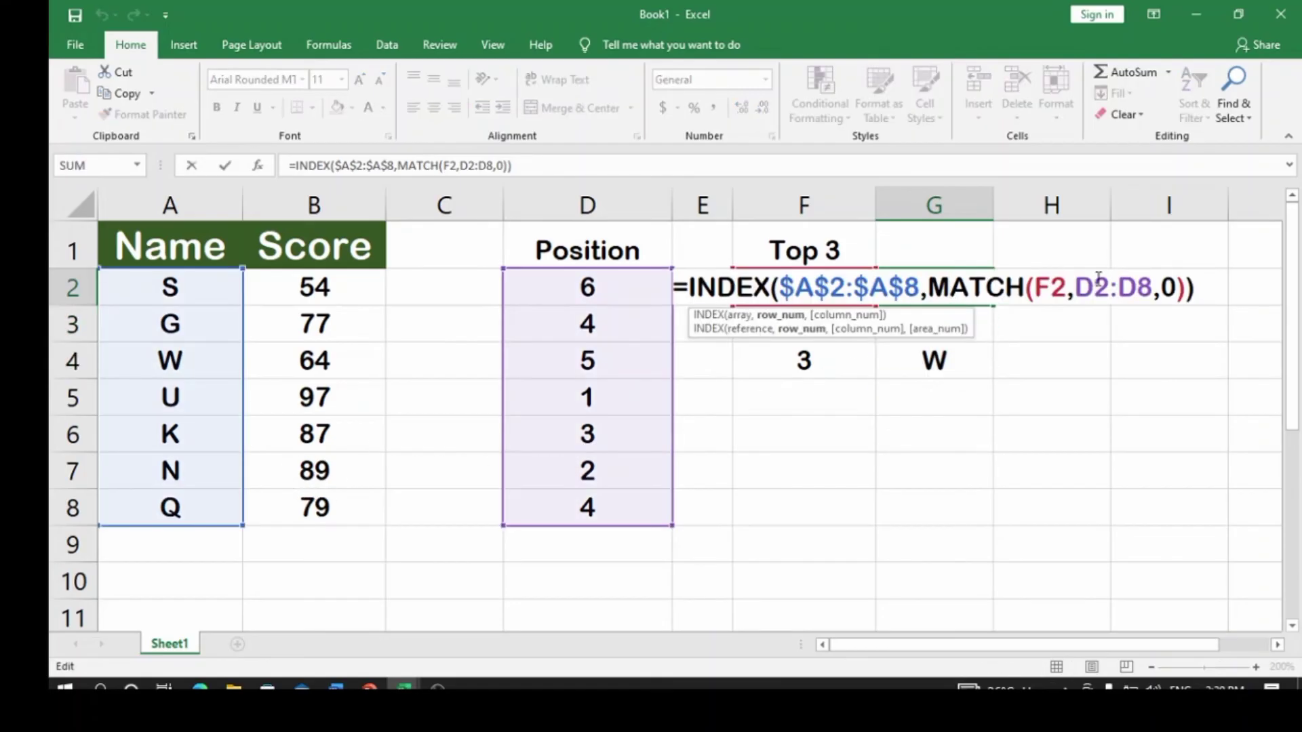
left_click(1154, 288)
left_click_drag(1155, 288, 1082, 290)
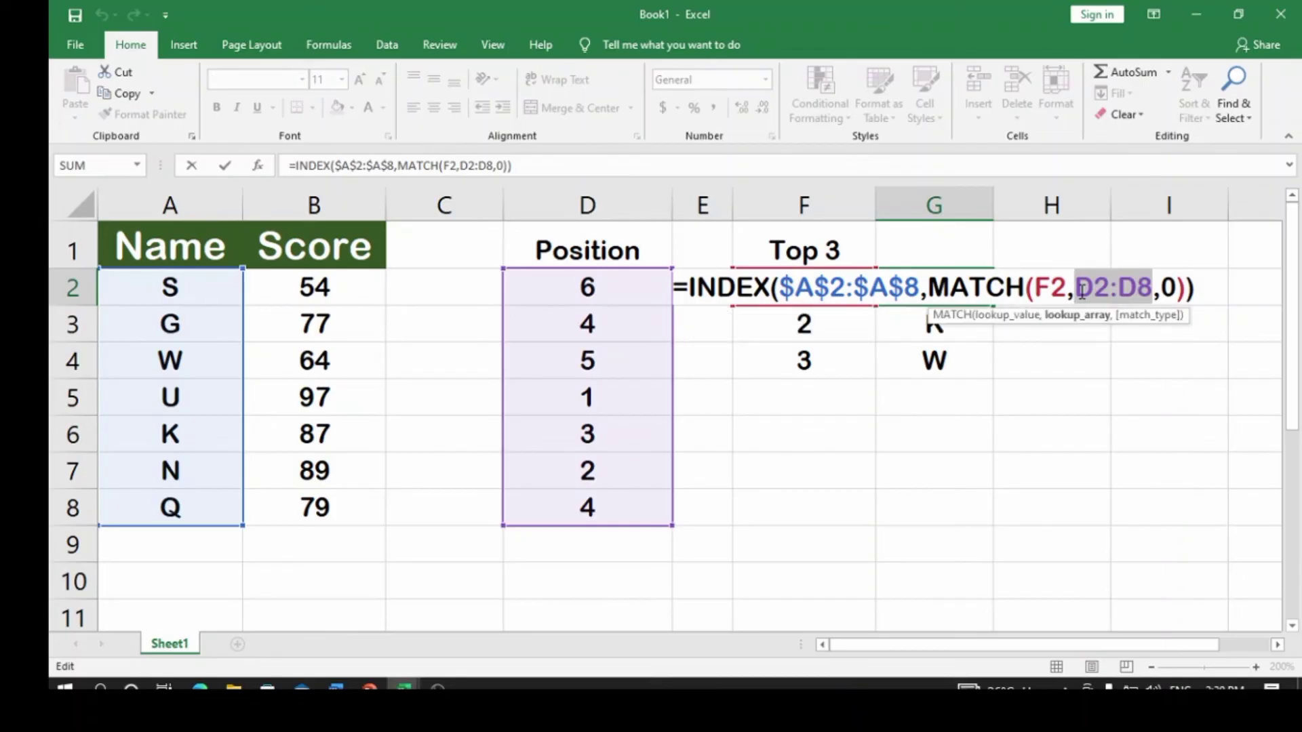
key("F4")
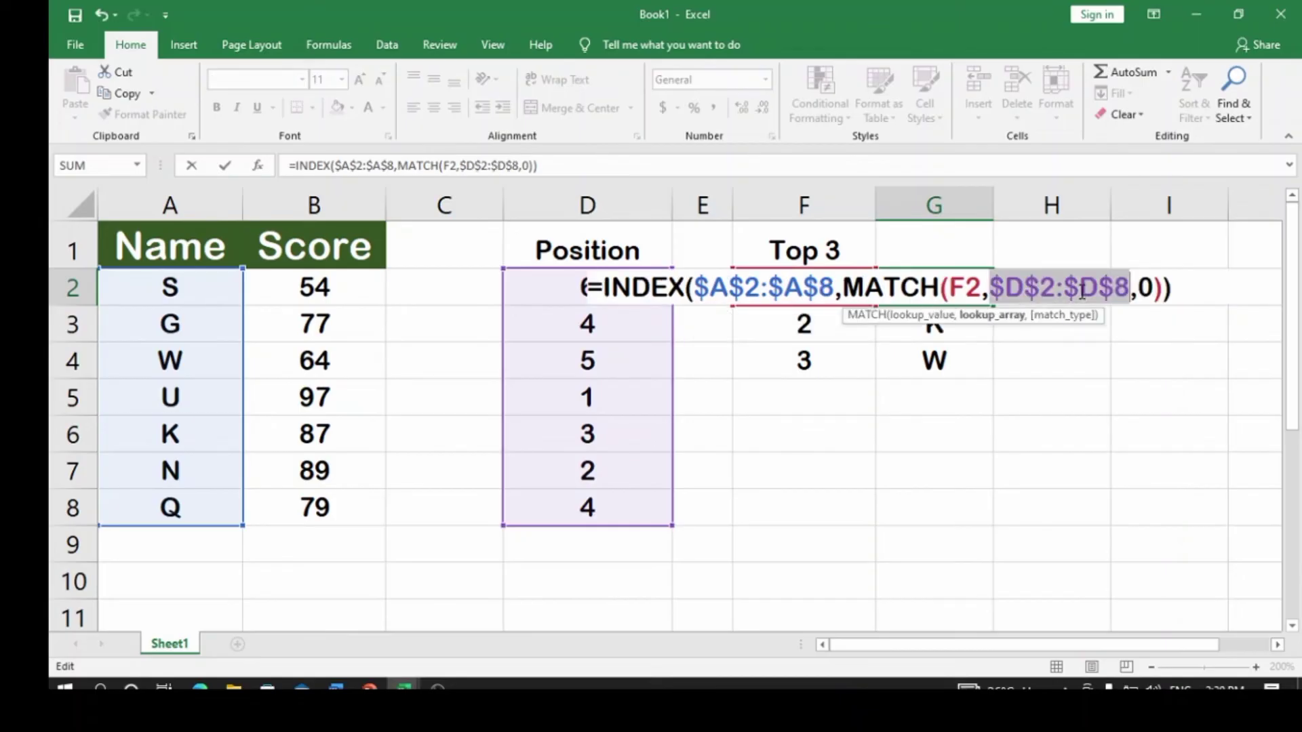
key("Return")
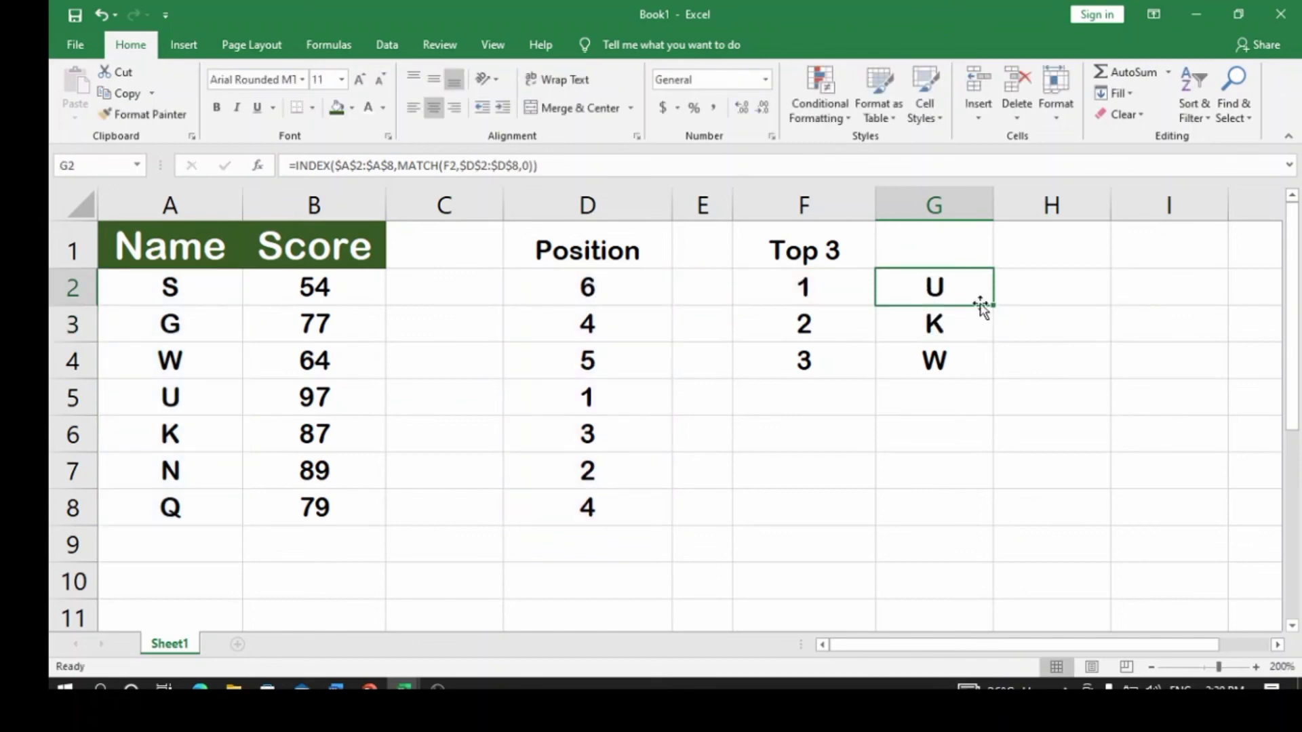
left_click_drag(993, 305, 994, 377)
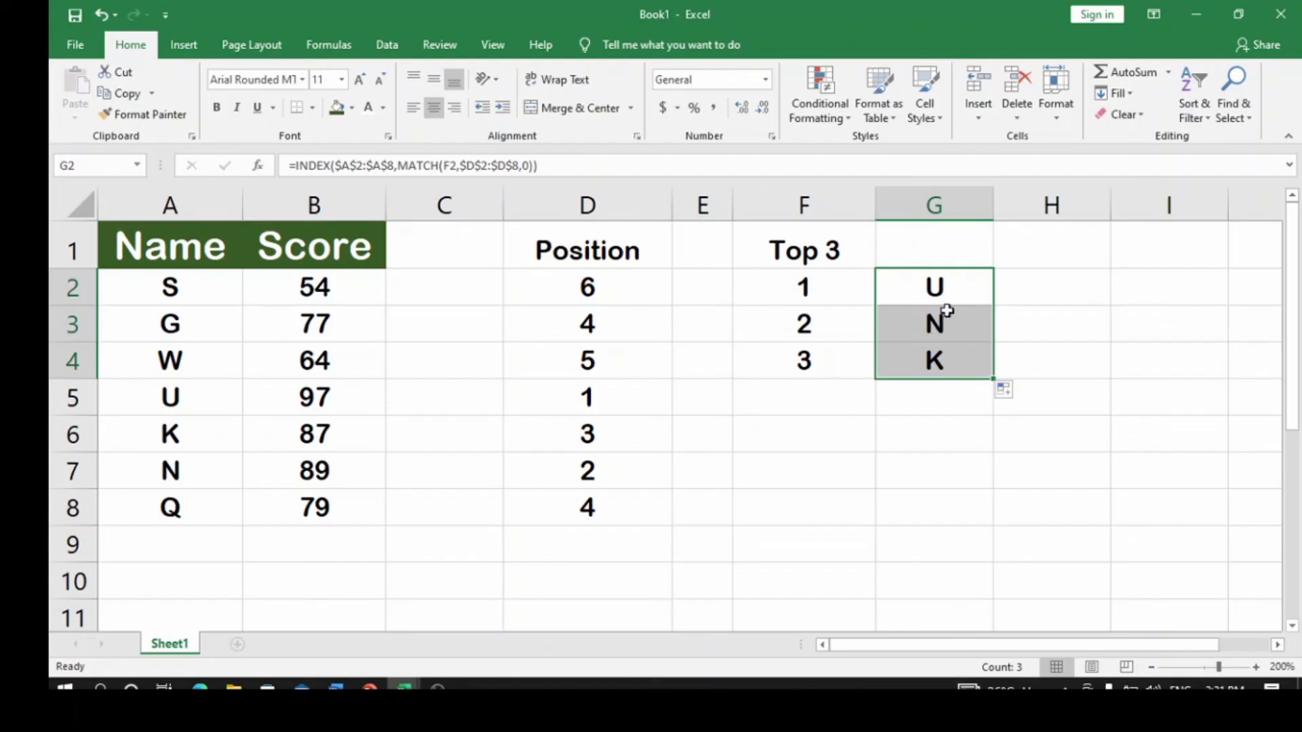
- Examine G2's corrected INDEX and MATCH formula with its absolute name and position ranges, leaving it as is
left_click(916, 290)
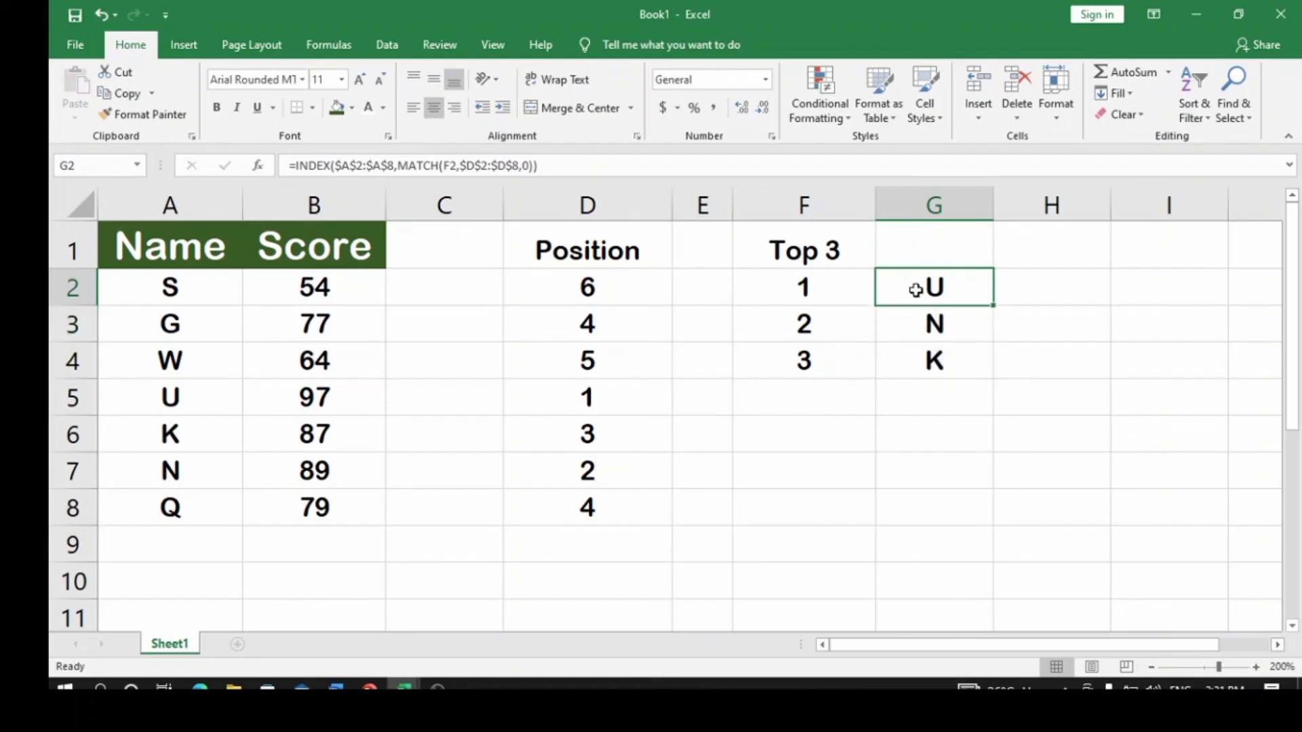
double_click(916, 290)
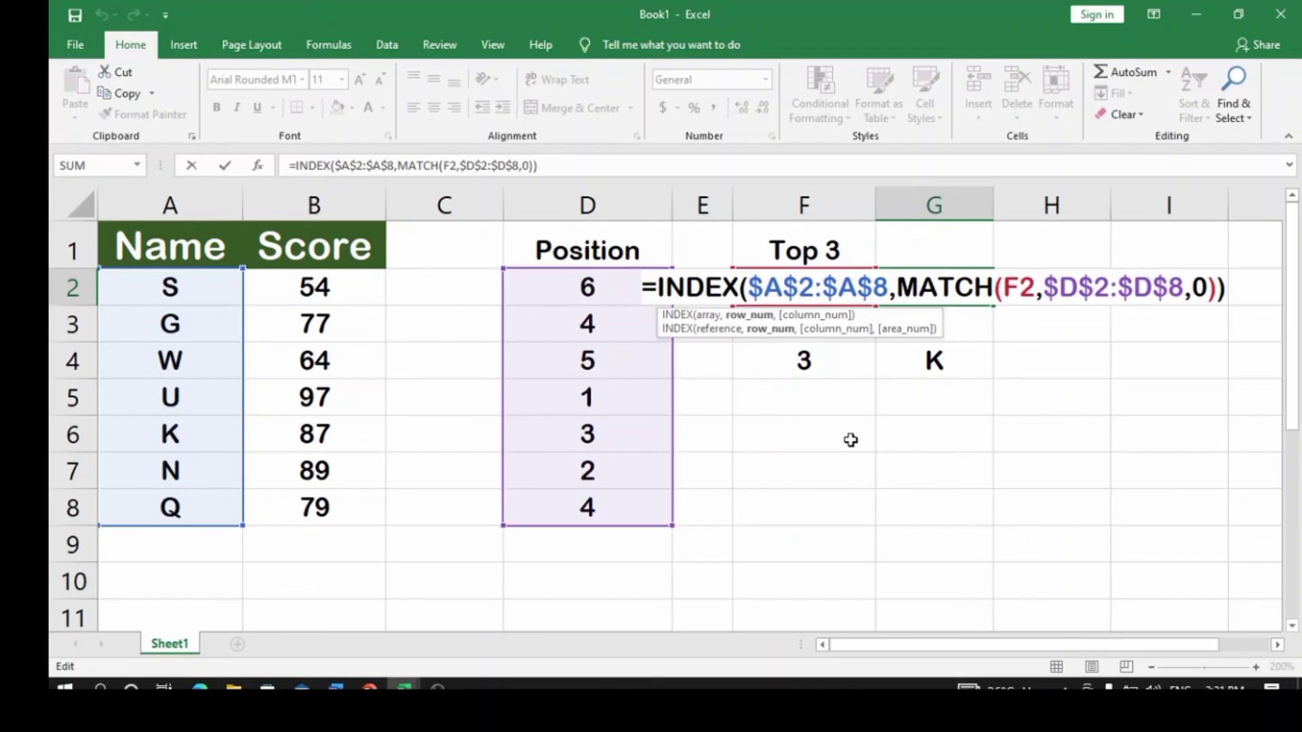
left_click(1043, 450)
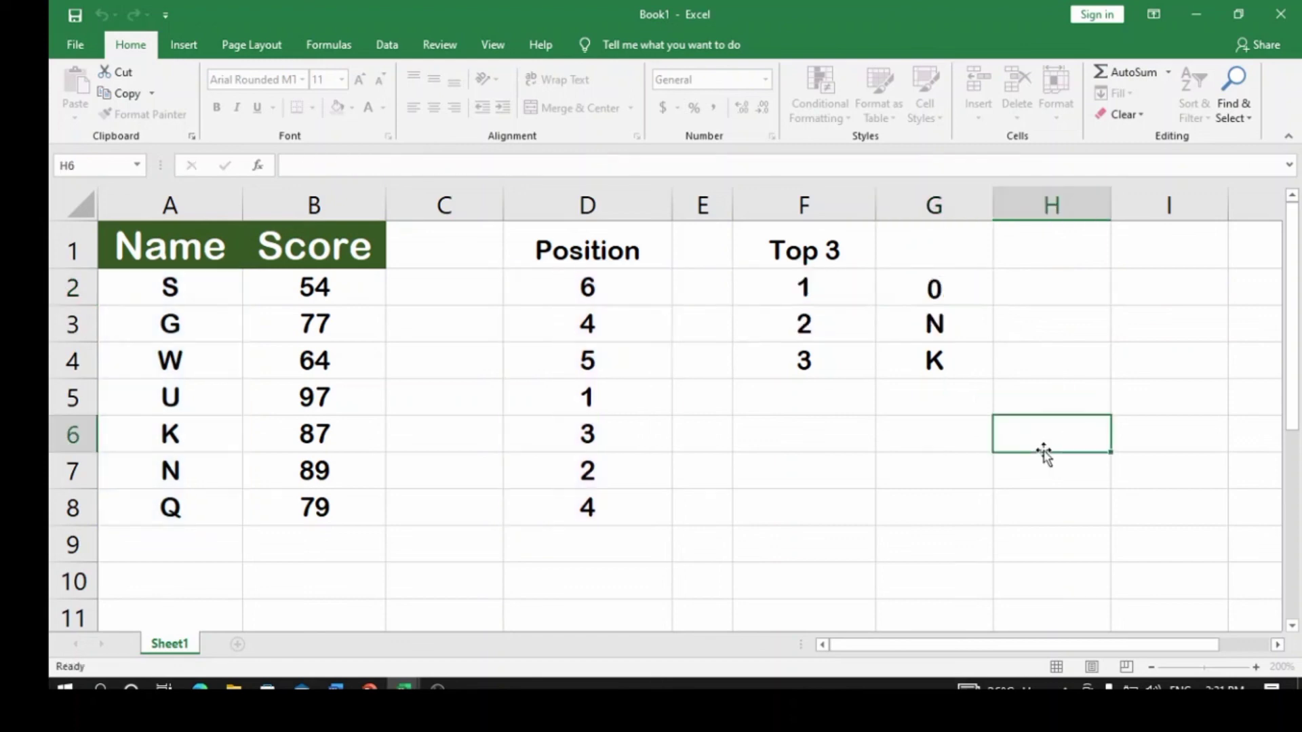